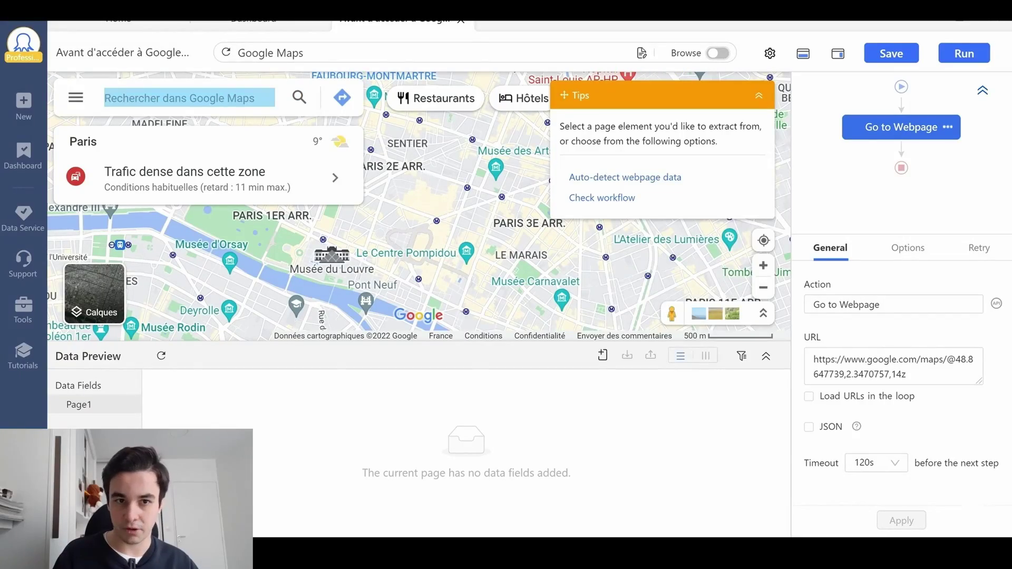
Set the Google Maps search box as a bulk text entry input
click(189, 98)
click(598, 185)
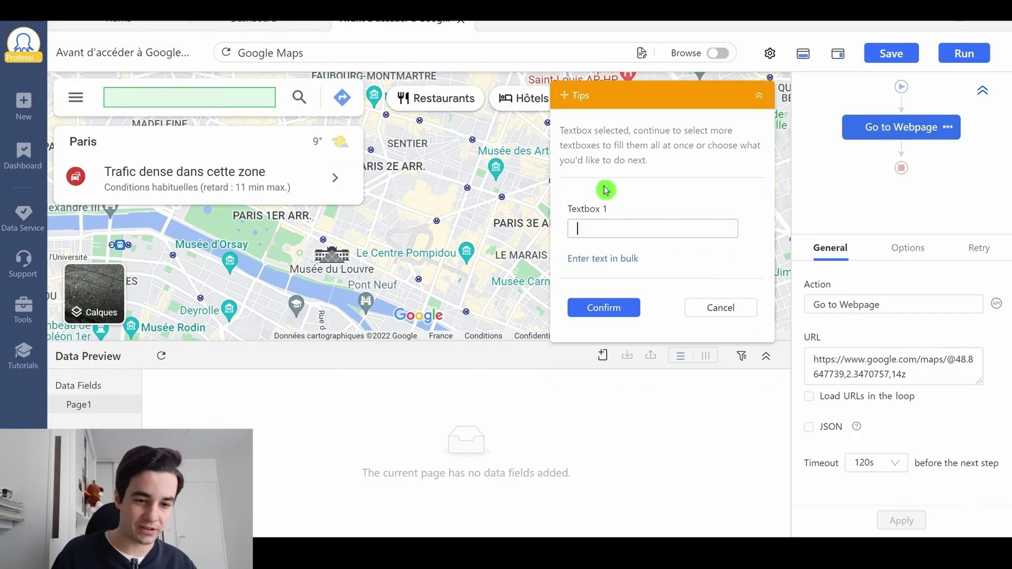
click(622, 260)
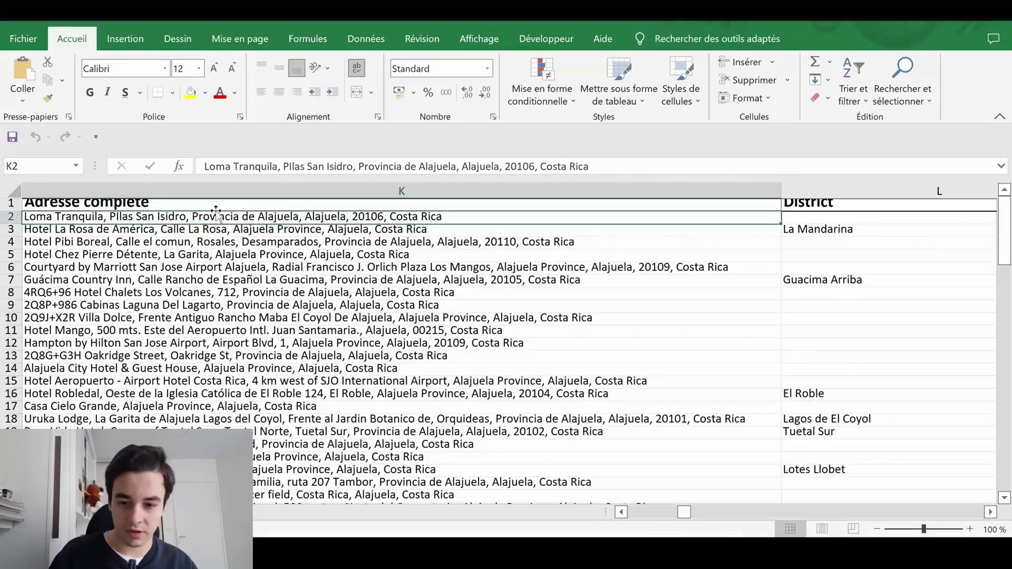
Select the column K addresses in Excel, then type 'restaura' in the Maps search box
click(216, 267)
drag(216, 216, 779, 491)
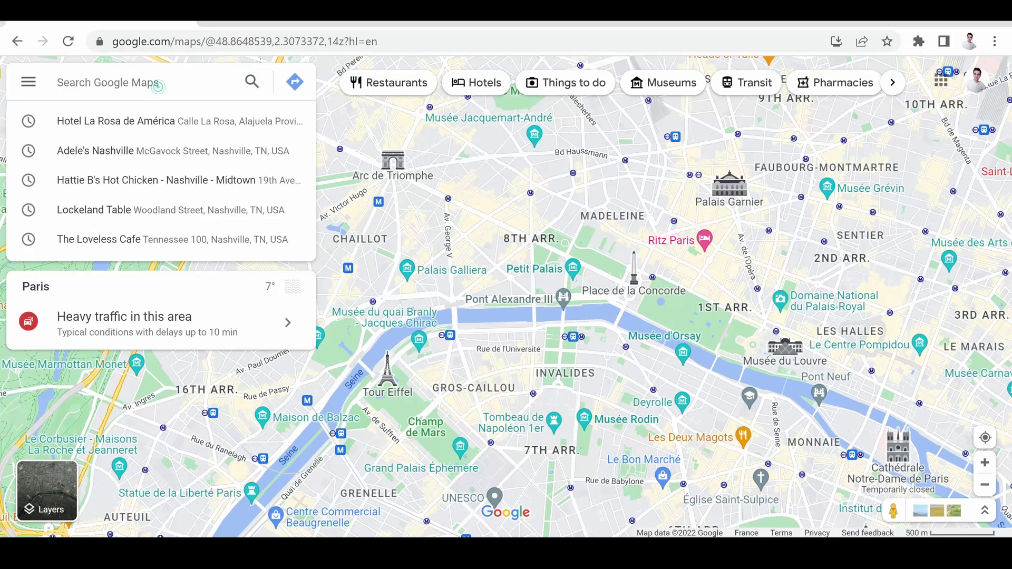
text(restaurant)
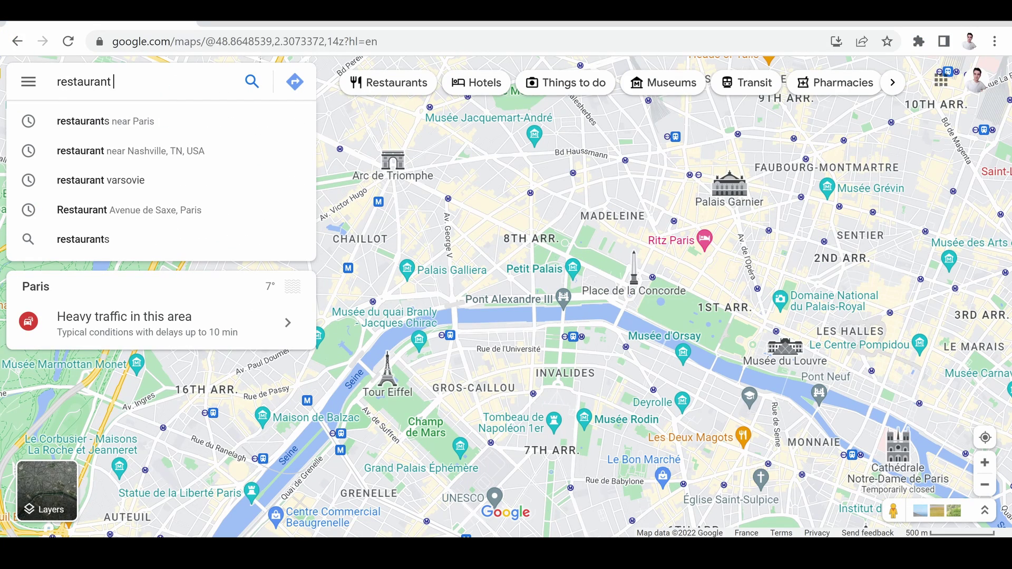
Search restaurants near Nashville, TN and open the TENN and Redneck Riviera Bar & BBQ listings
click(160, 116)
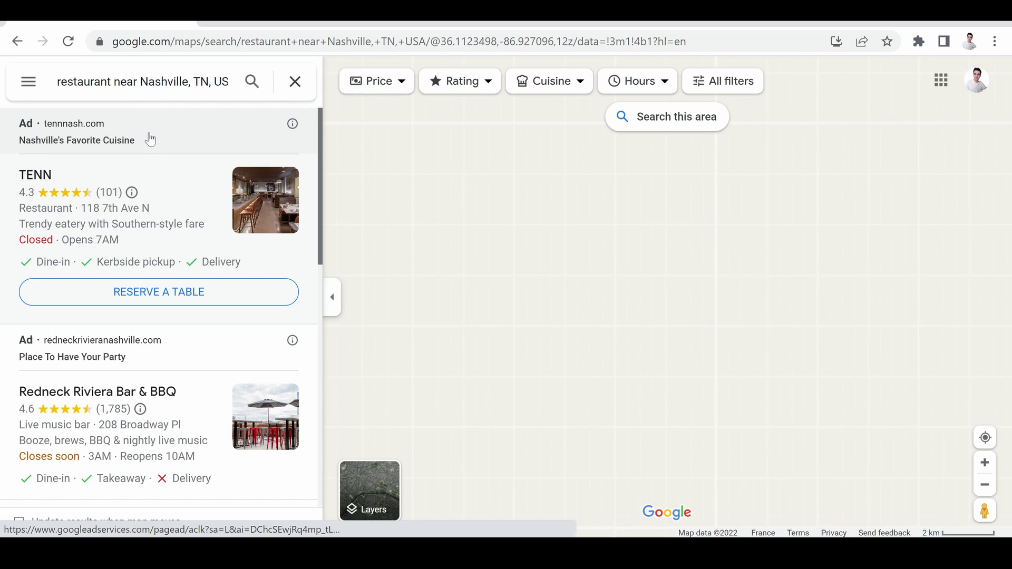
click(111, 211)
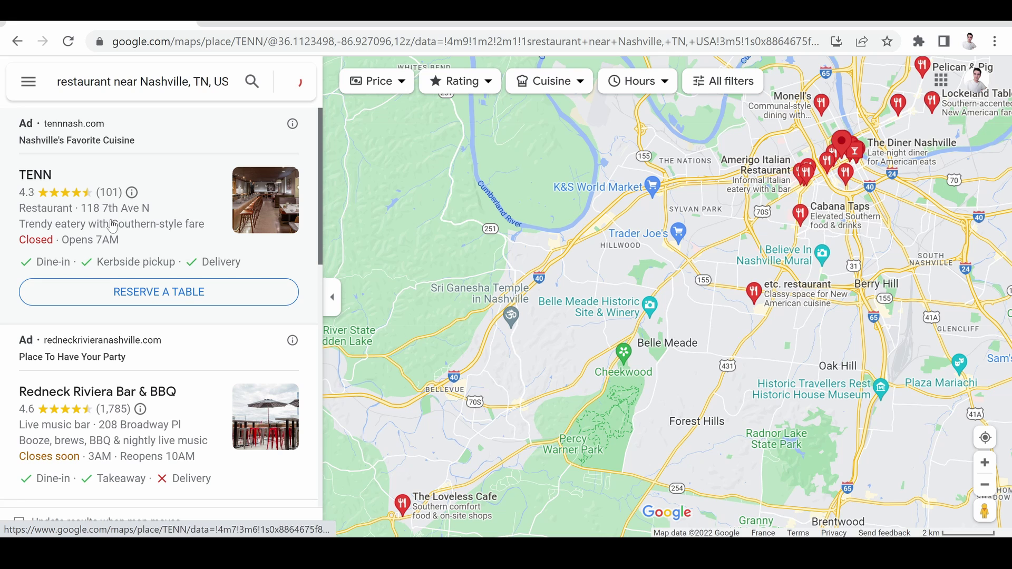
click(89, 442)
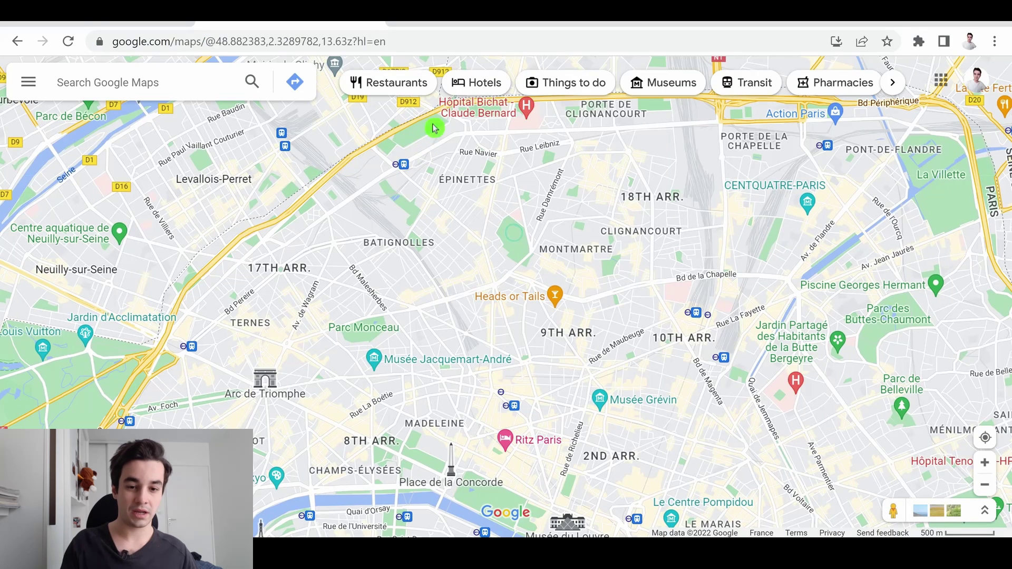
Copy the Google Maps Paris page URL and paste it into Octoparse's home field
key(ctrl+l)
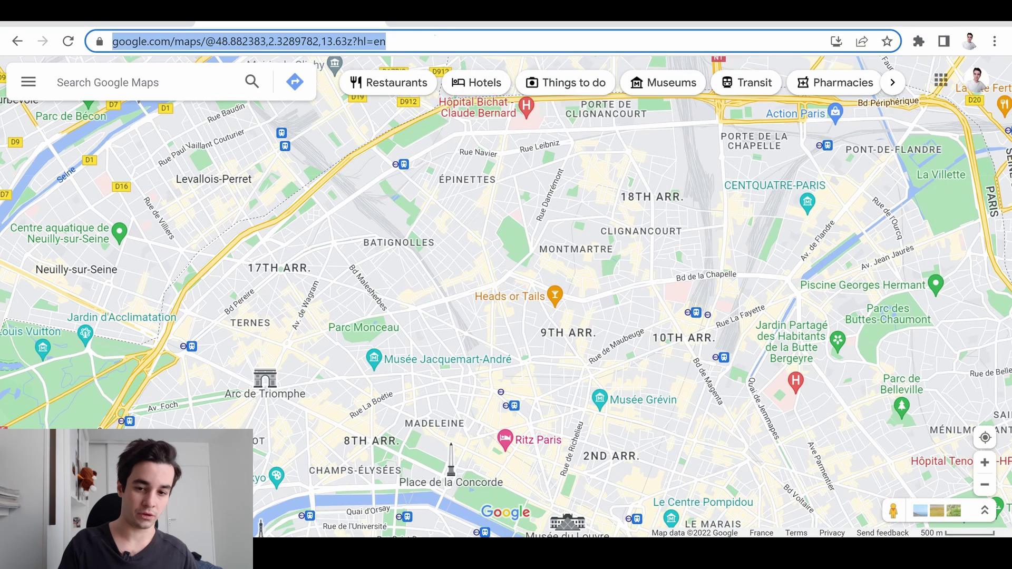
key(ctrl+c)
key(alt+Tab)
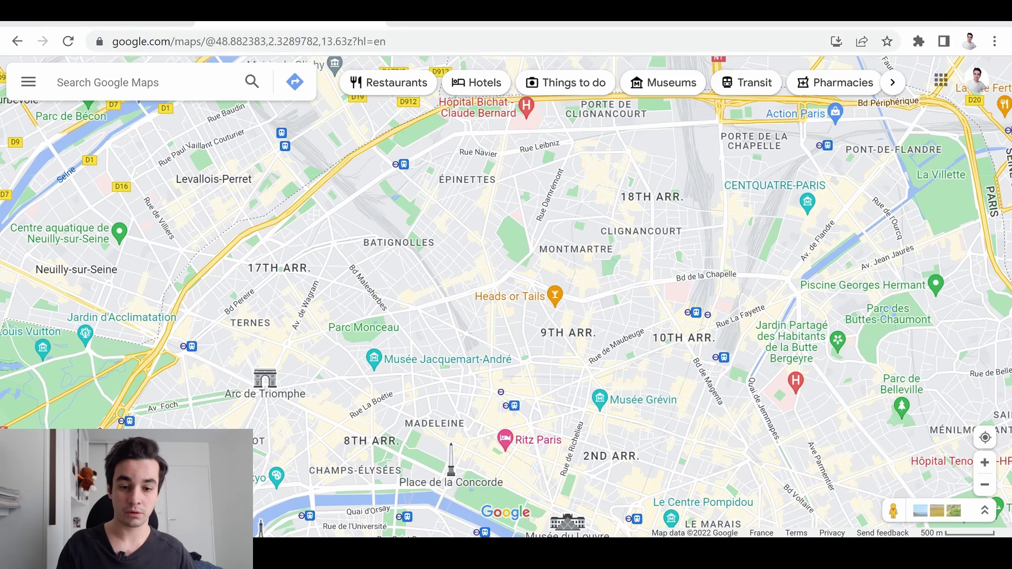
click(396, 133)
key(ctrl+v)
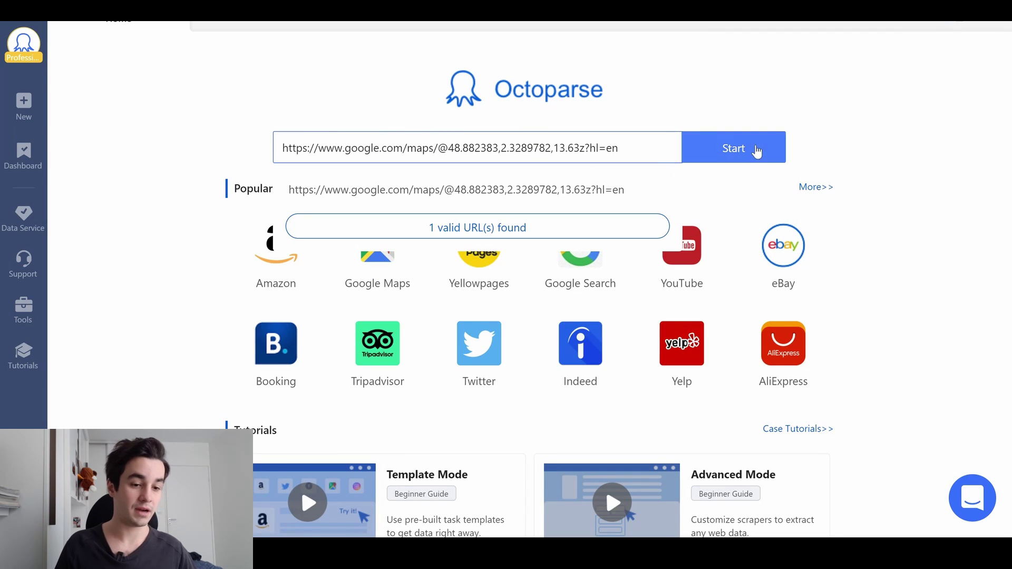
Start a new task from the pasted URL with a 120s page timeout
click(757, 151)
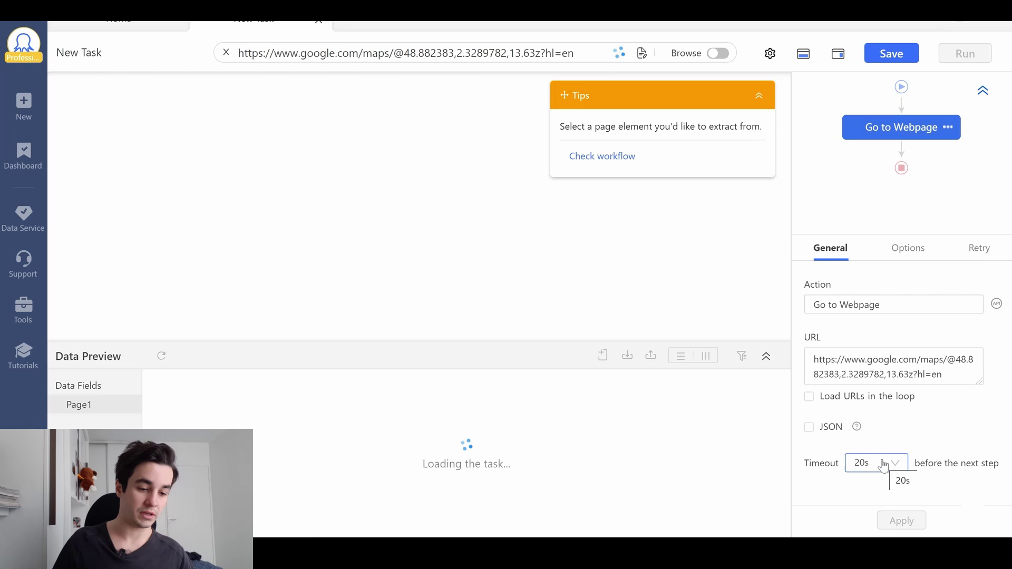
click(883, 464)
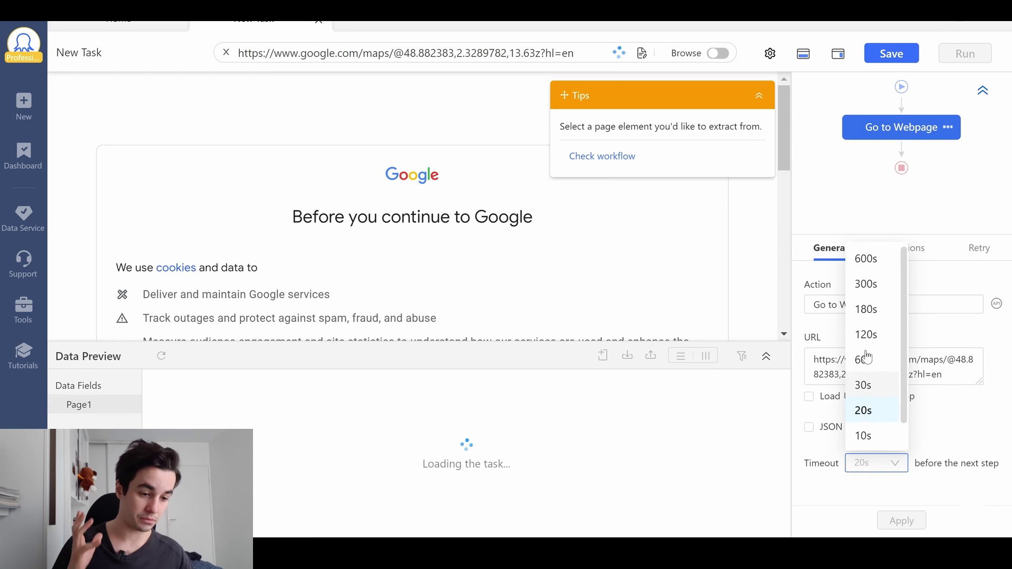
click(863, 333)
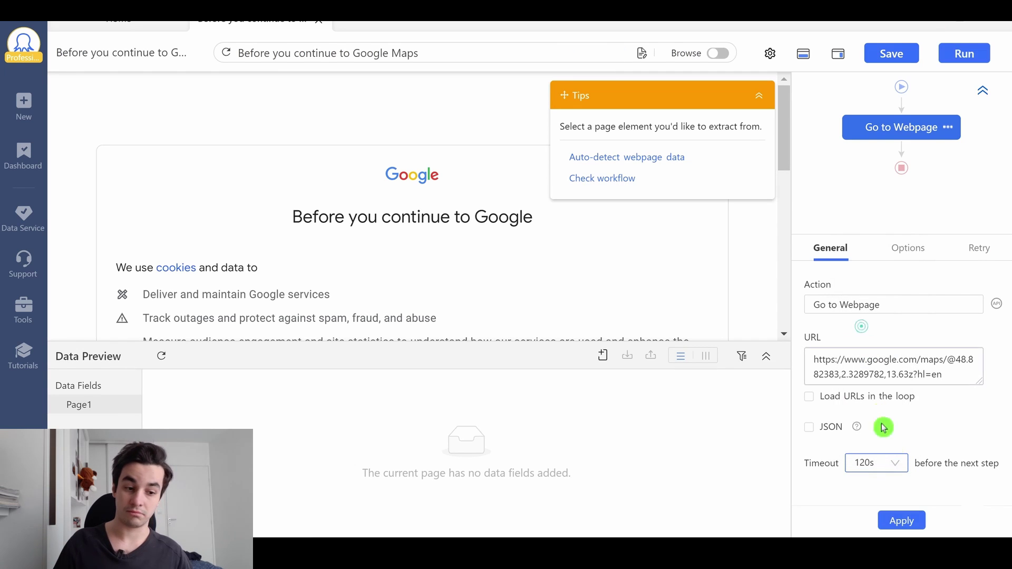
click(906, 521)
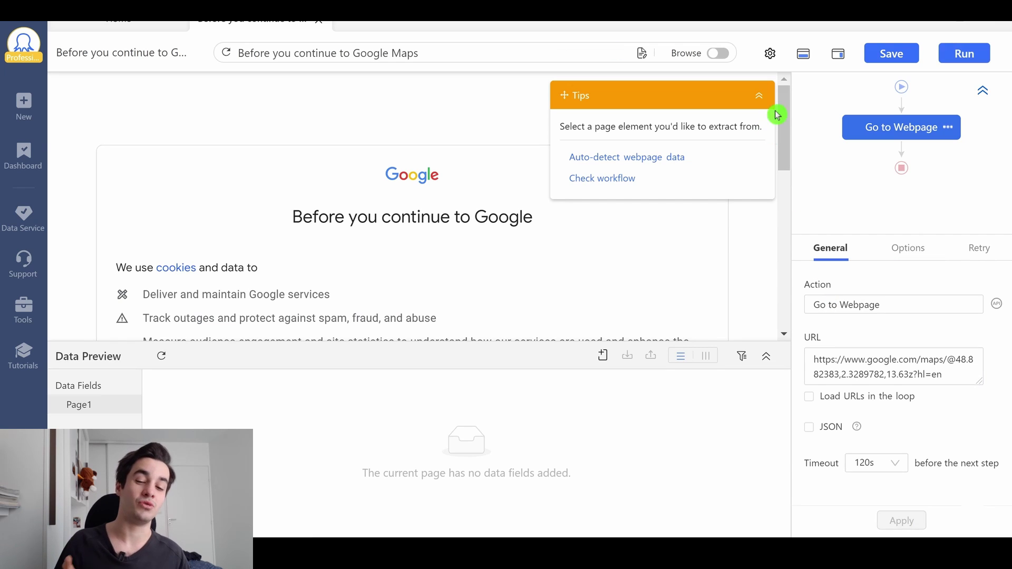
Turn on Browse mode and reject all cookies on Google's consent page
click(758, 96)
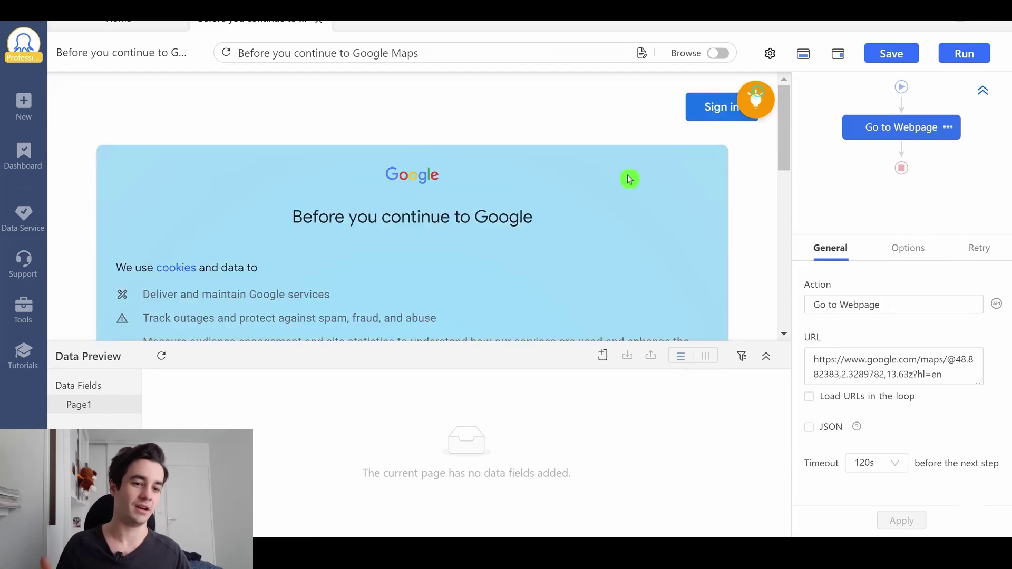
scroll(628, 204, down, 8)
scroll(628, 206, down, 2)
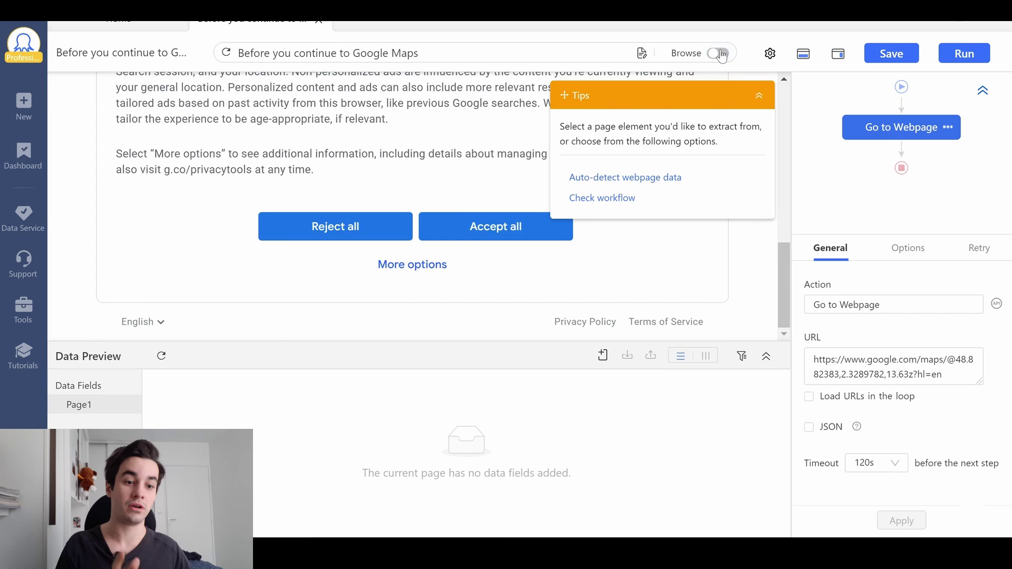
click(719, 54)
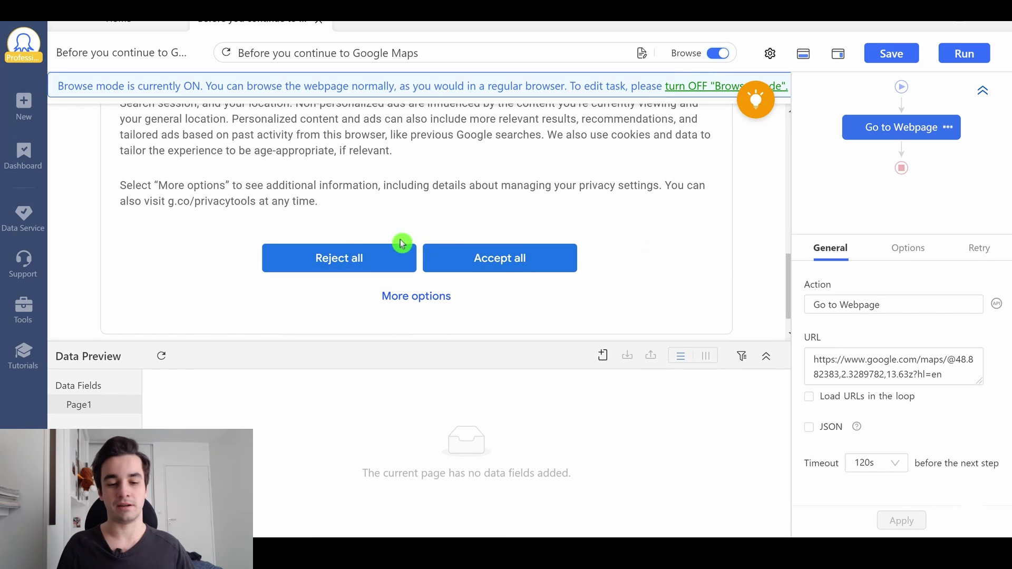
click(342, 258)
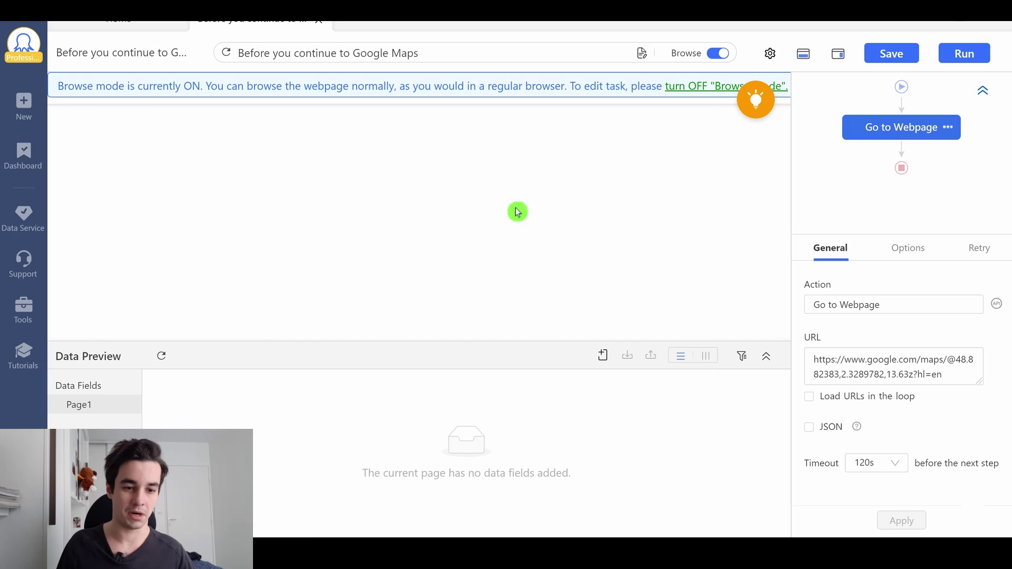
Turn Browse off and make Go to Webpage use the current page's cookies, then apply
click(717, 54)
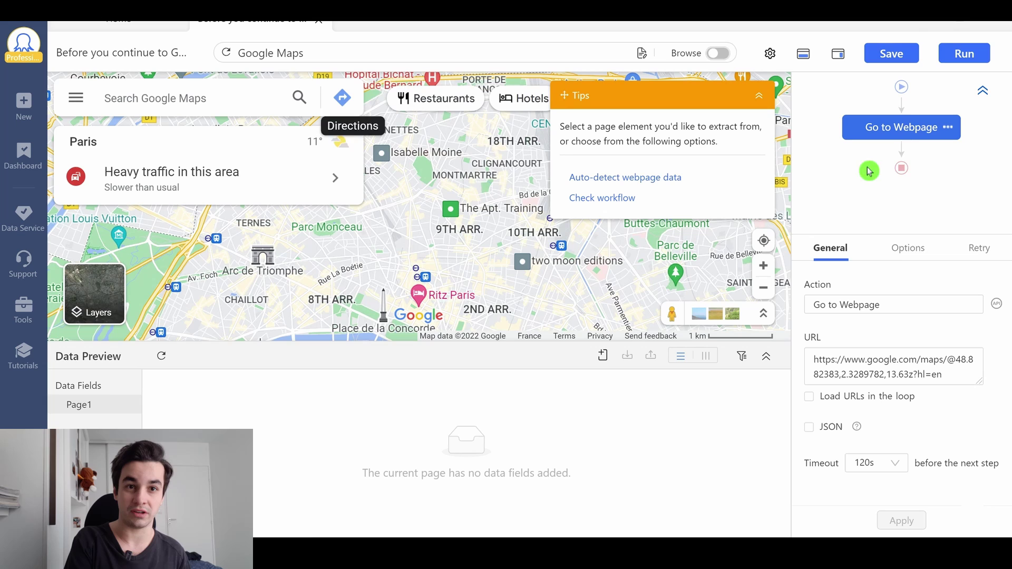
click(899, 251)
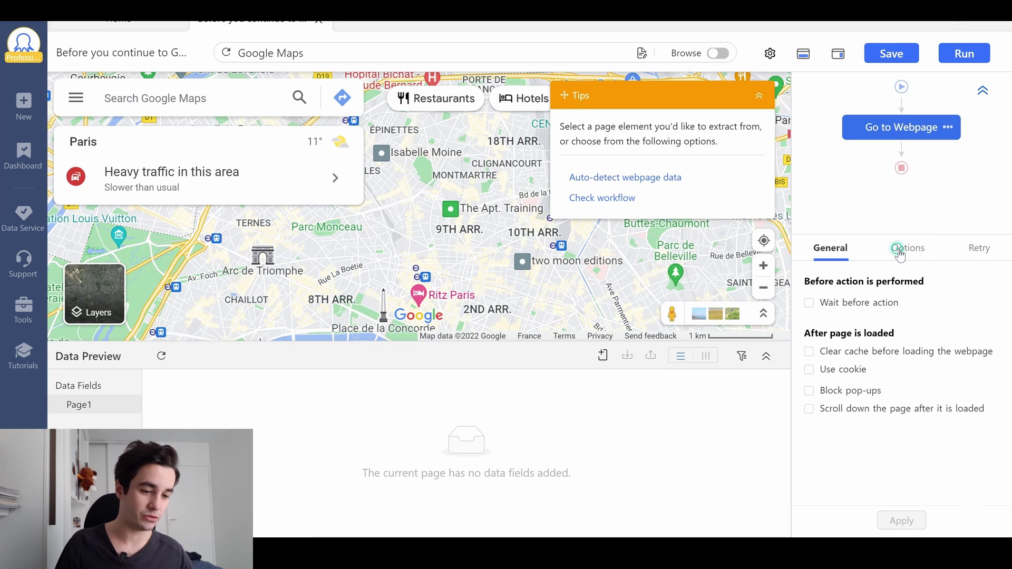
click(837, 371)
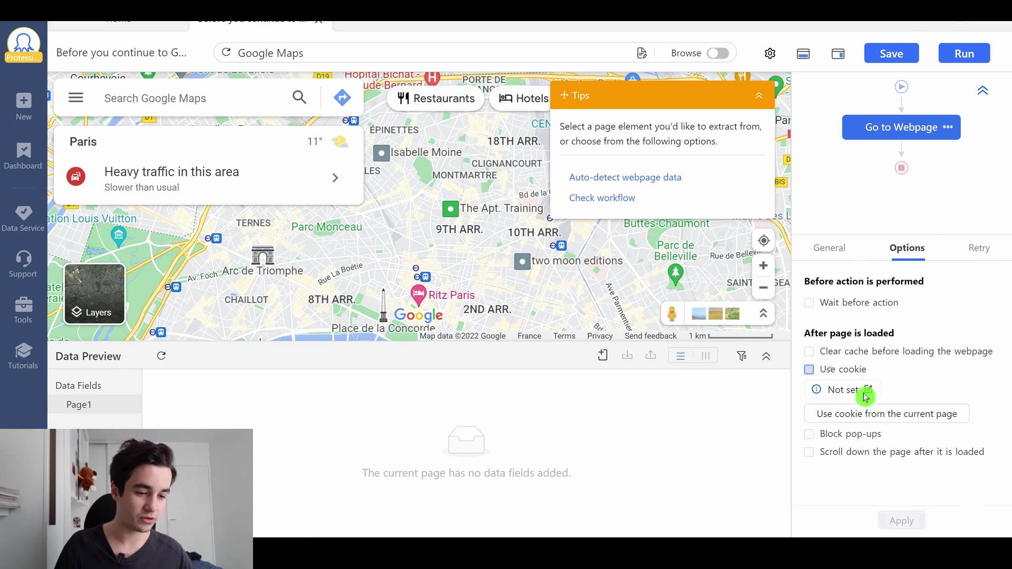
click(897, 416)
click(905, 500)
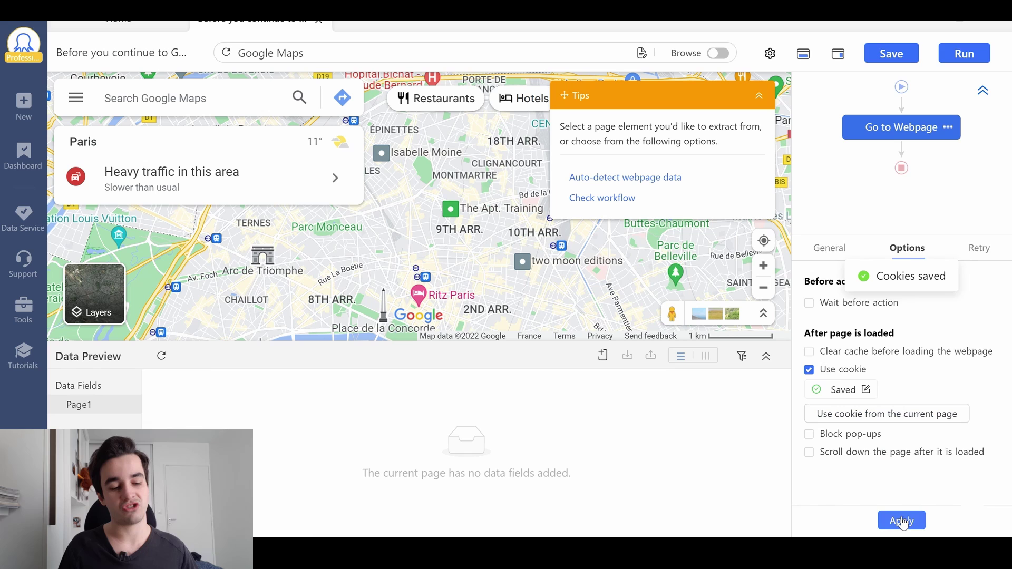
click(903, 521)
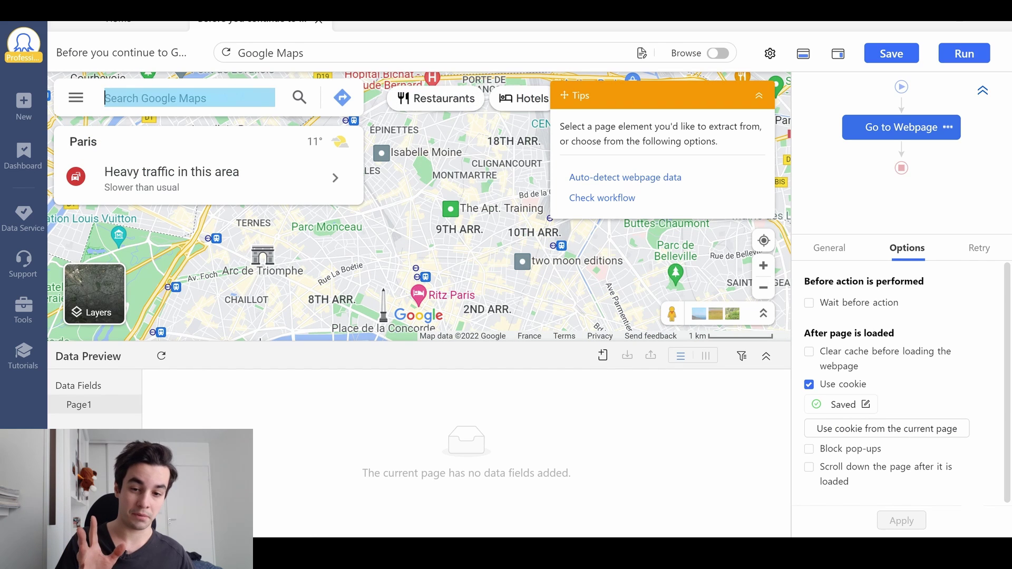
Pick the Maps search field as a text input and open Enter text in bulk
click(189, 98)
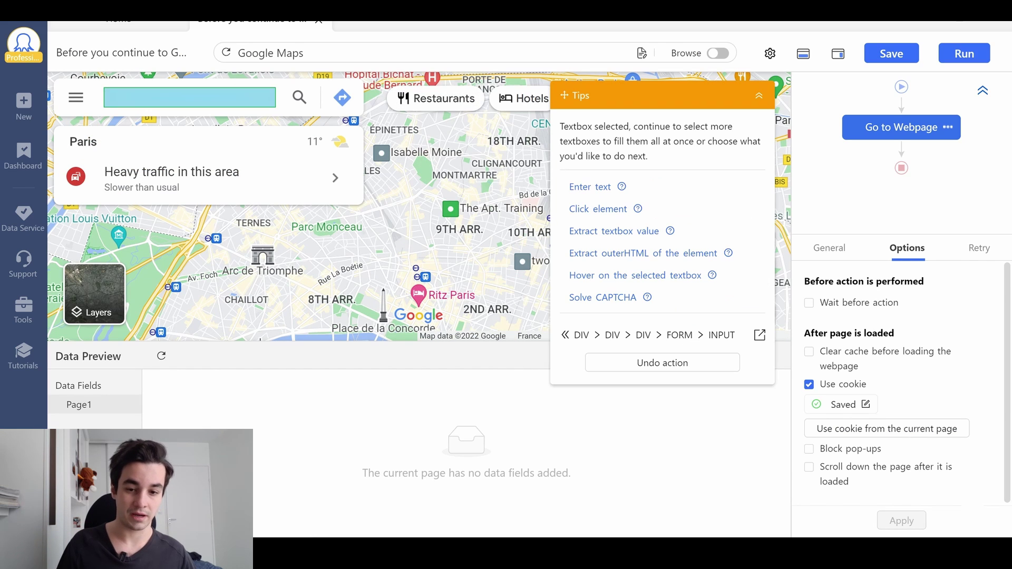
click(583, 190)
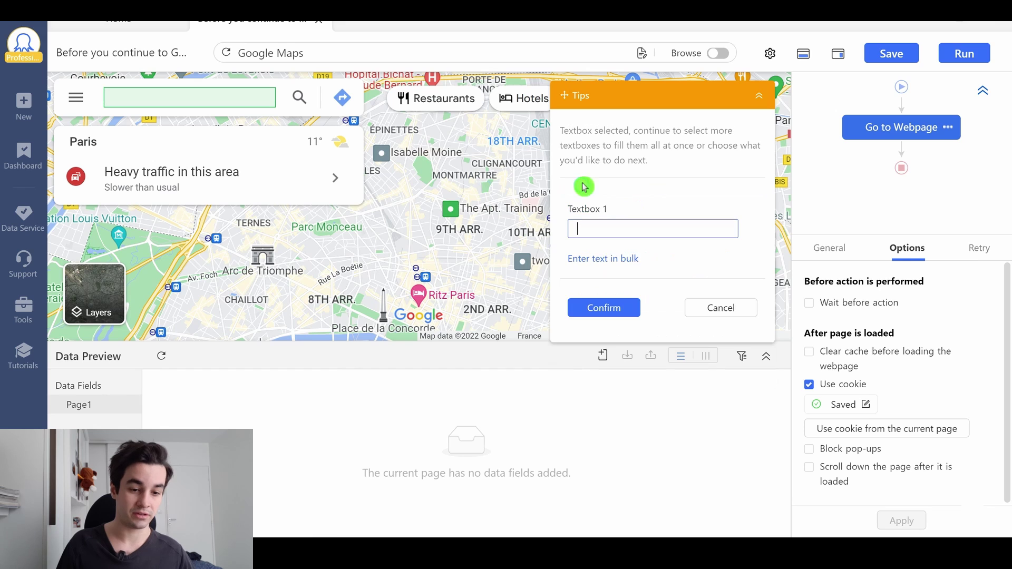
click(611, 263)
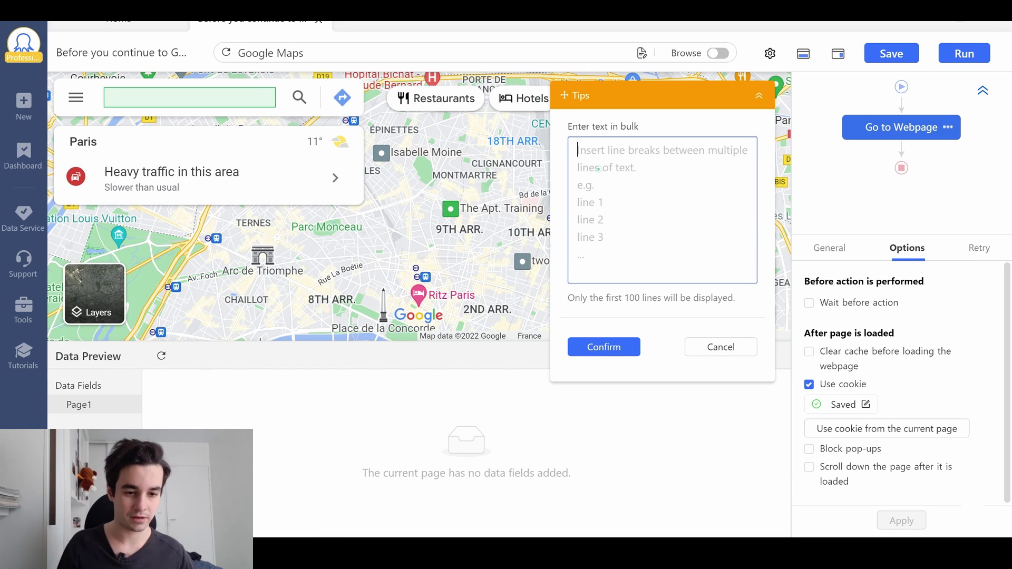
Copy the column K Costa Rica addresses in Excel and paste them into the bulk entry box
key(alt+Tab)
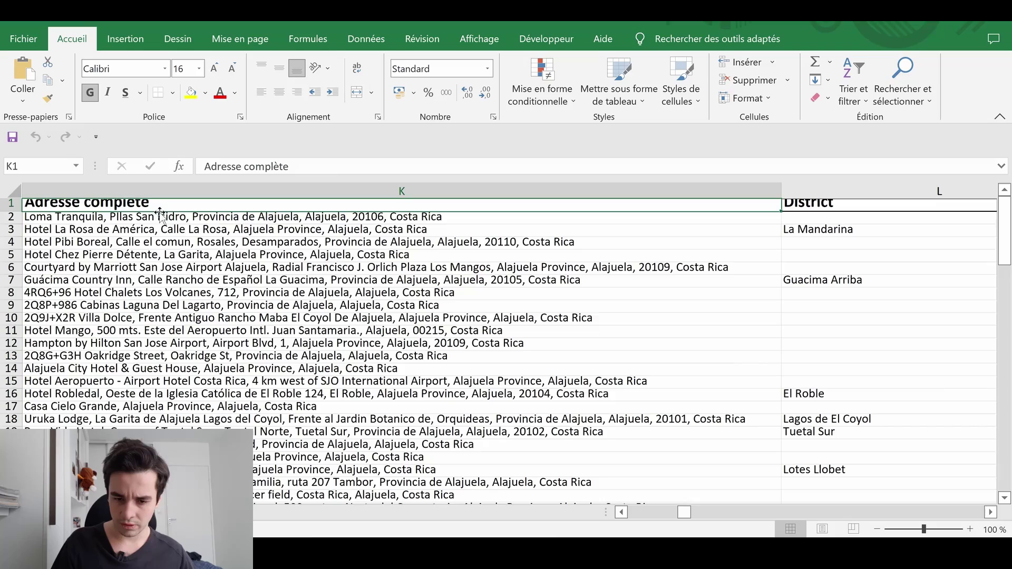
drag(153, 216, 780, 496)
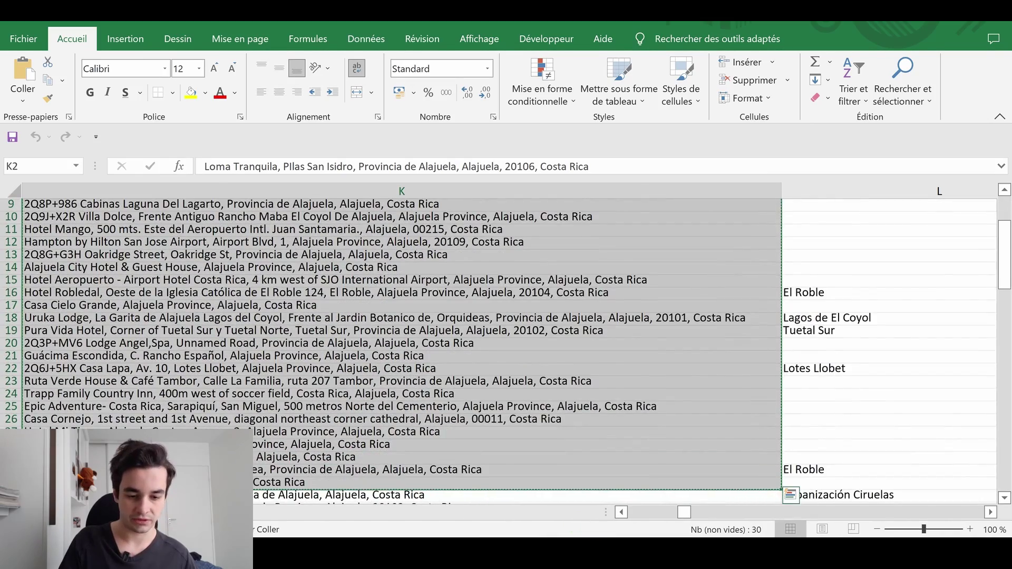
key(alt+Tab)
key(ctrl+v)
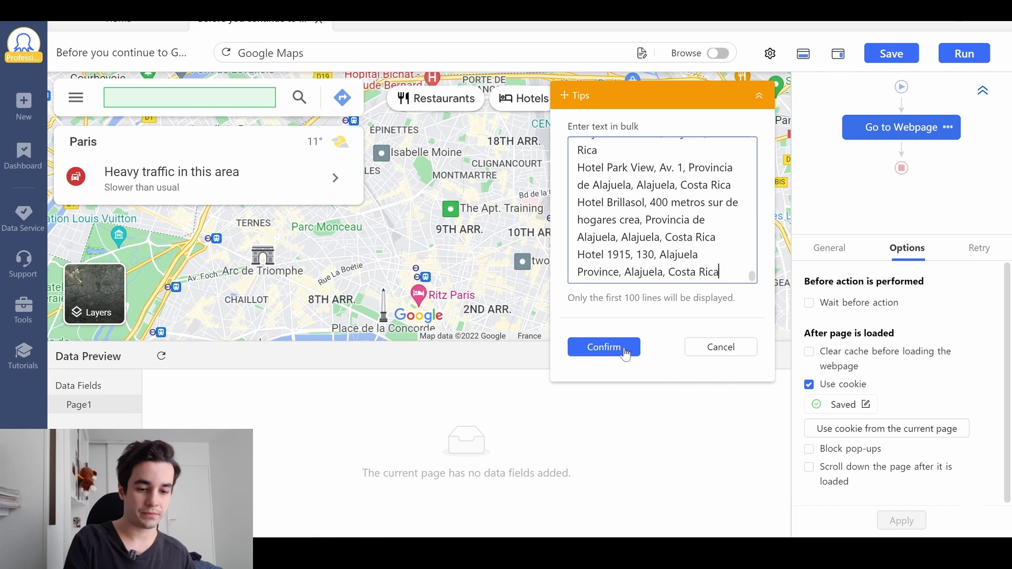
Confirm the 30 pasted addresses and select the Bulk Enter Text step in the workflow
click(605, 345)
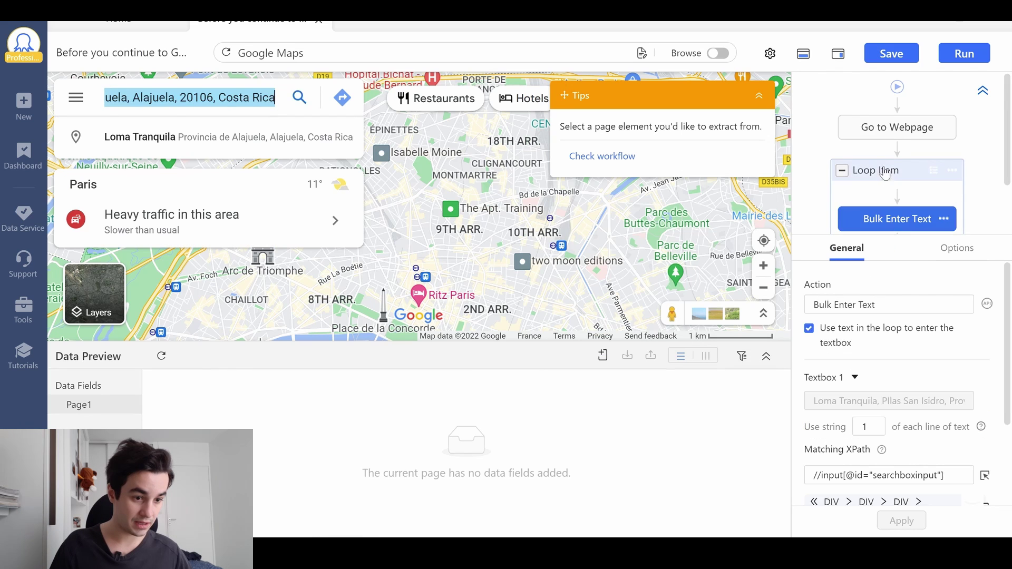
scroll(879, 448, down, 3)
scroll(880, 442, up, 3)
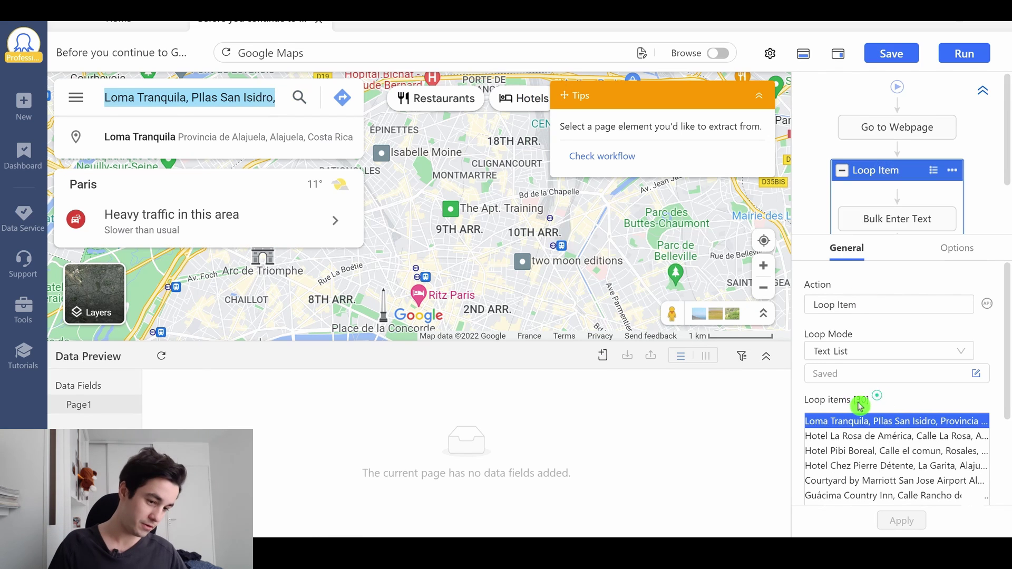
click(893, 216)
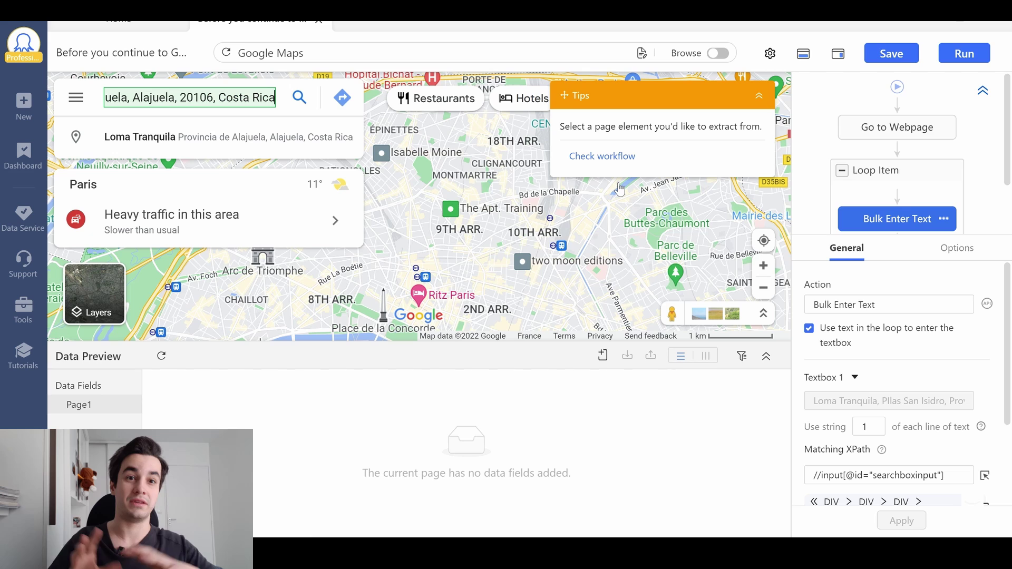
Tick Hit Enter with a 4s wait and Load with AJAX at a 10s timeout, then apply
click(962, 250)
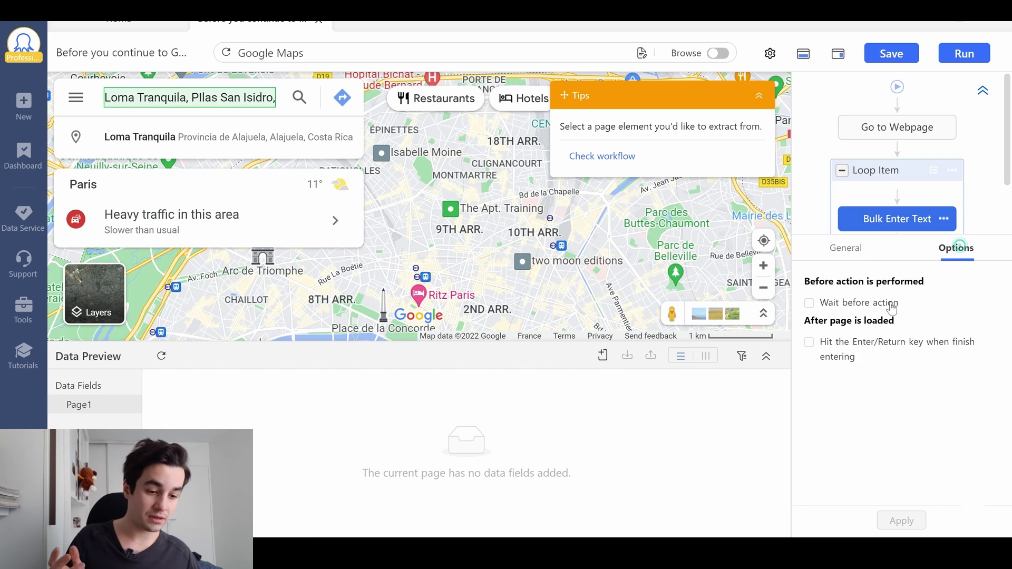
click(855, 343)
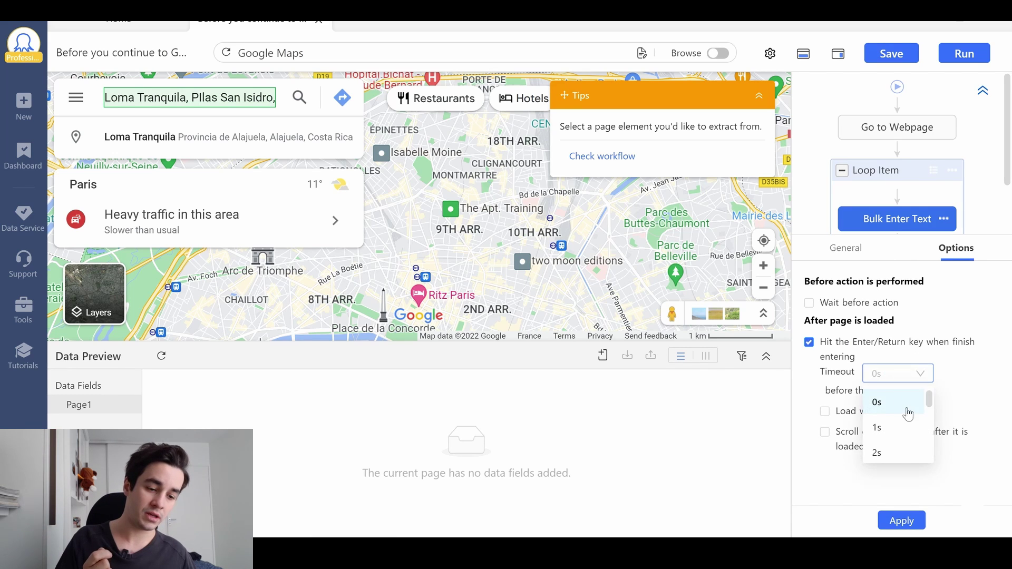
drag(927, 398, 927, 419)
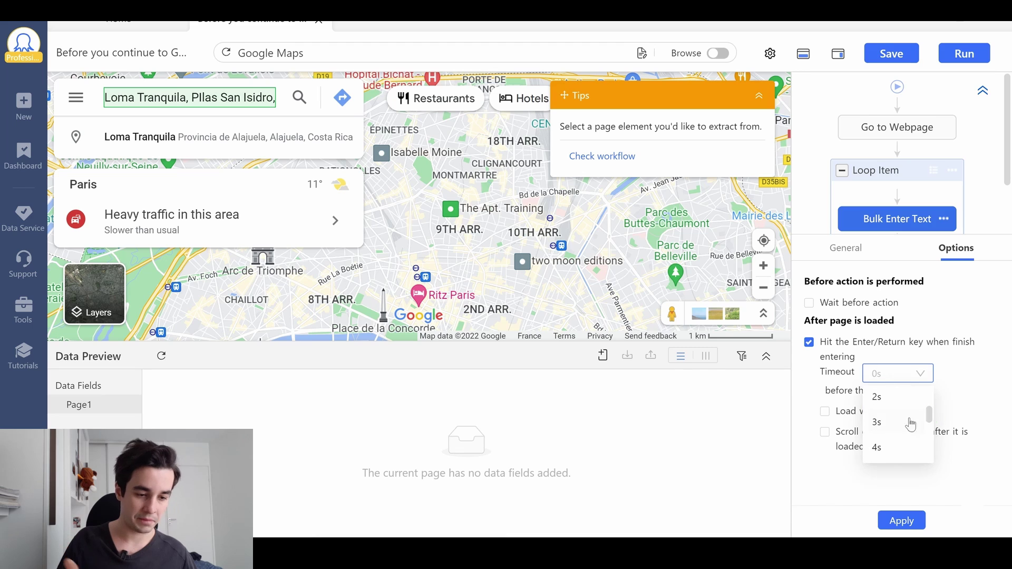
click(885, 449)
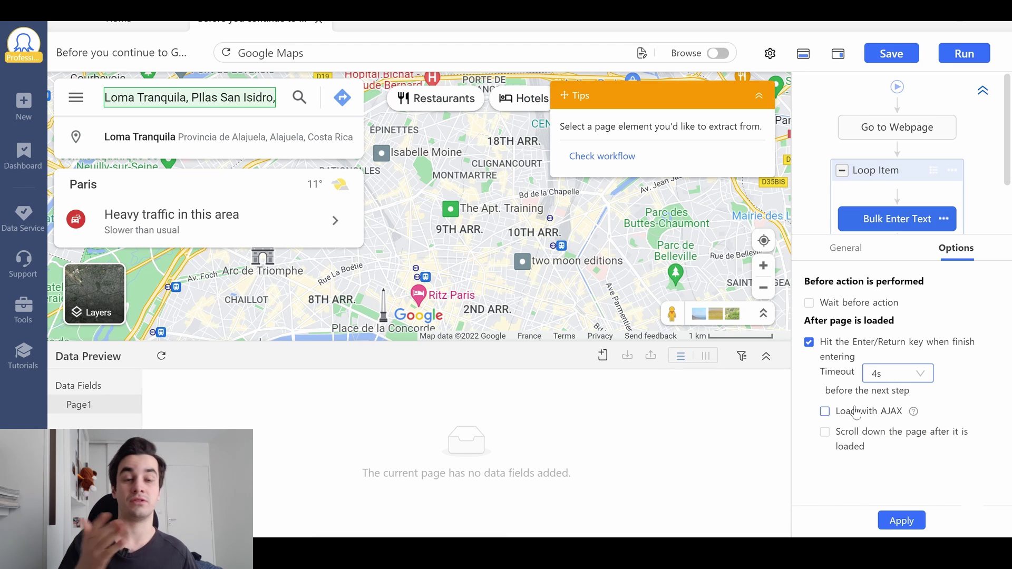
click(854, 411)
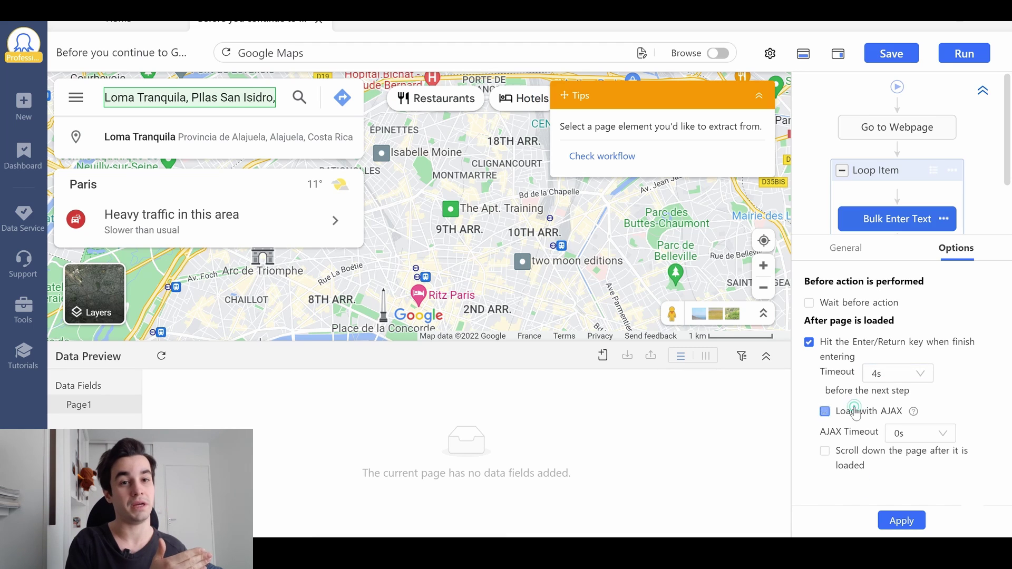
click(919, 435)
drag(951, 357, 948, 400)
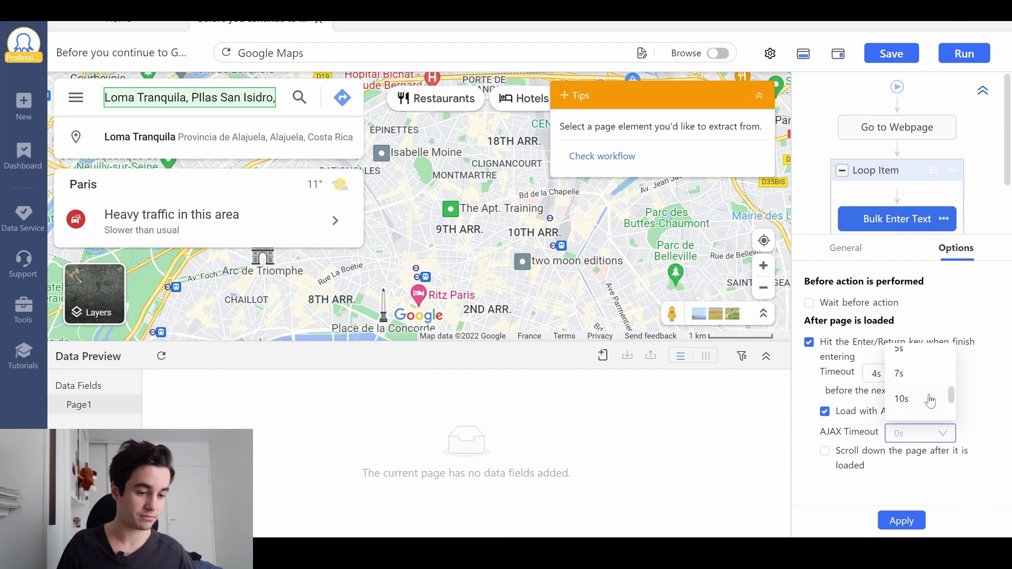
click(922, 403)
click(901, 520)
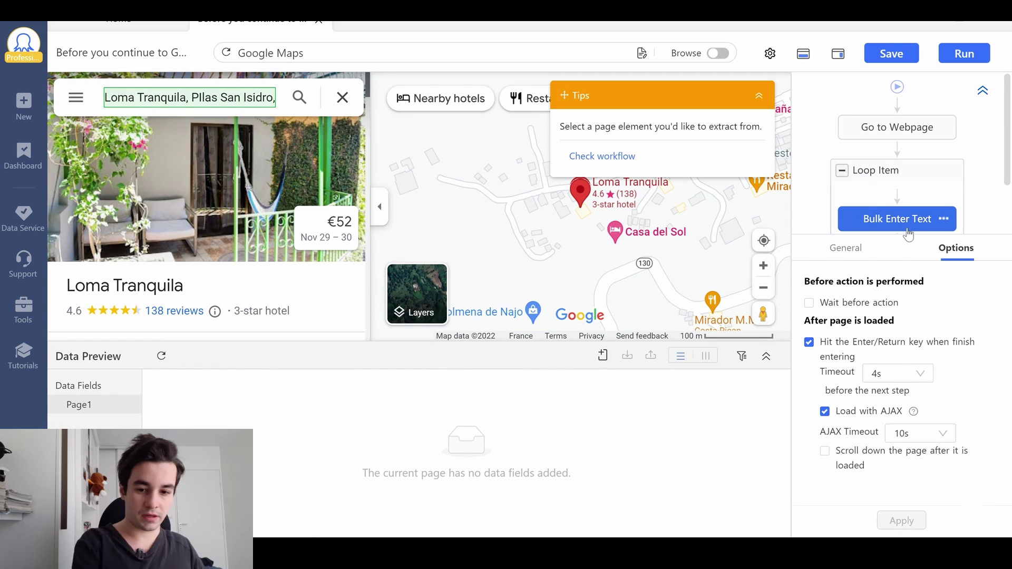
click(906, 316)
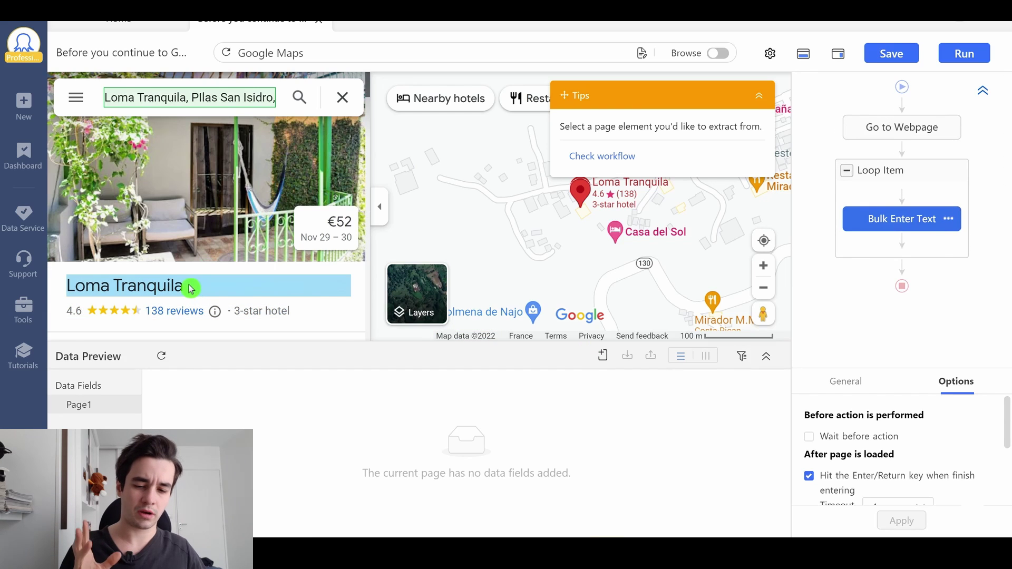
Extract the text of the Loma Tranquila hotel name and its address
scroll(188, 285, down, 2)
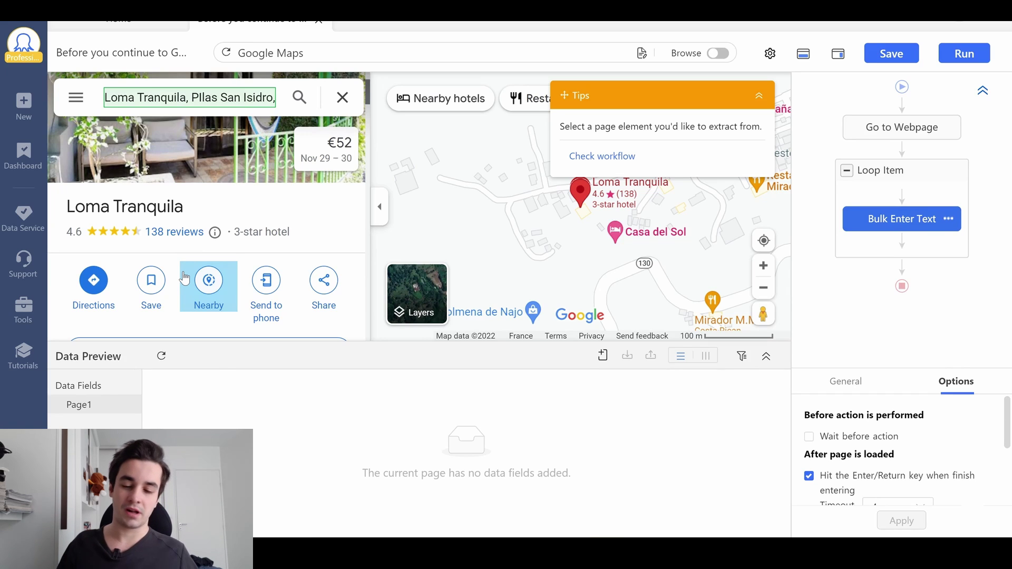
click(145, 206)
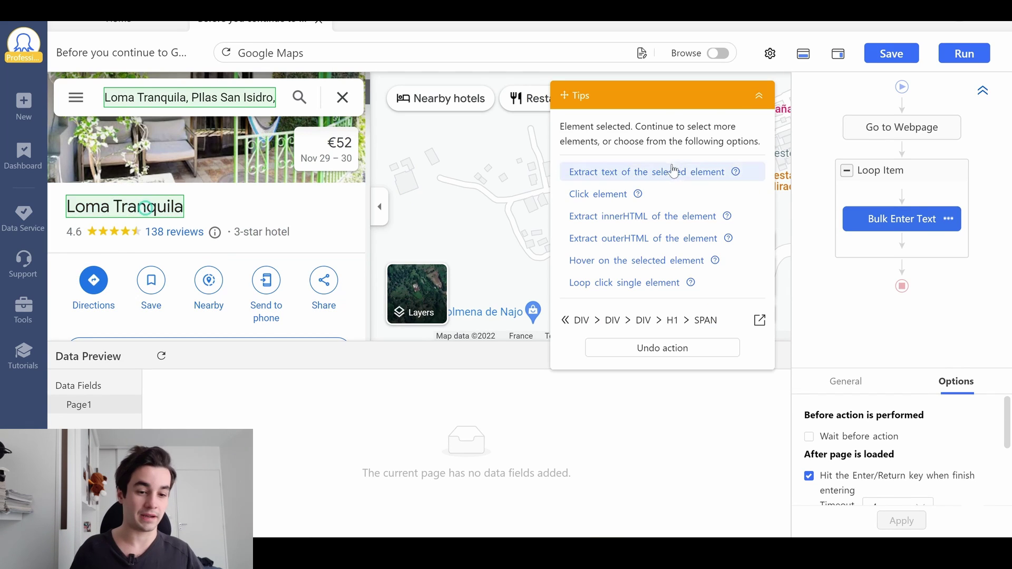
click(678, 171)
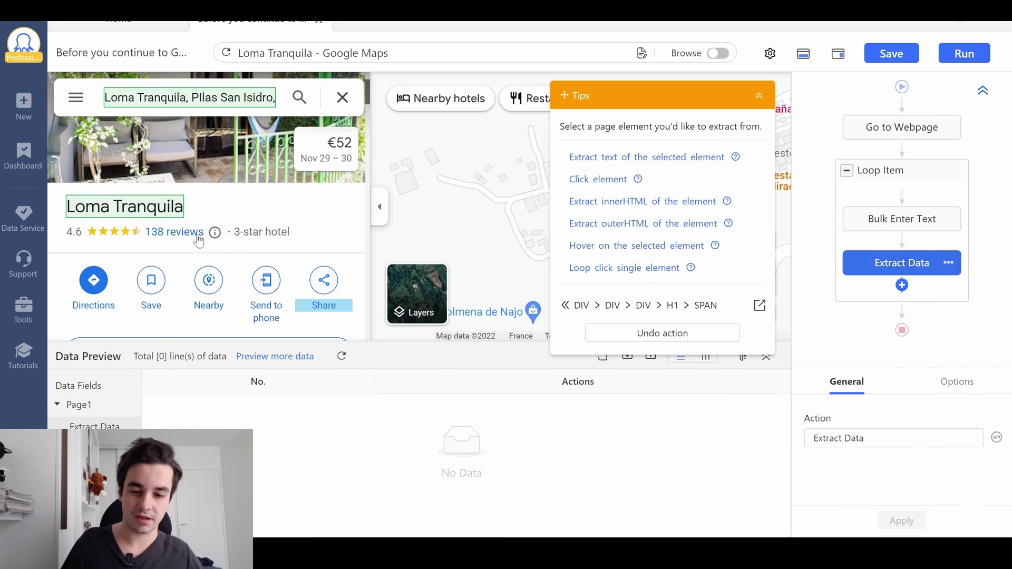
scroll(201, 242, down, 3)
scroll(201, 242, down, 10)
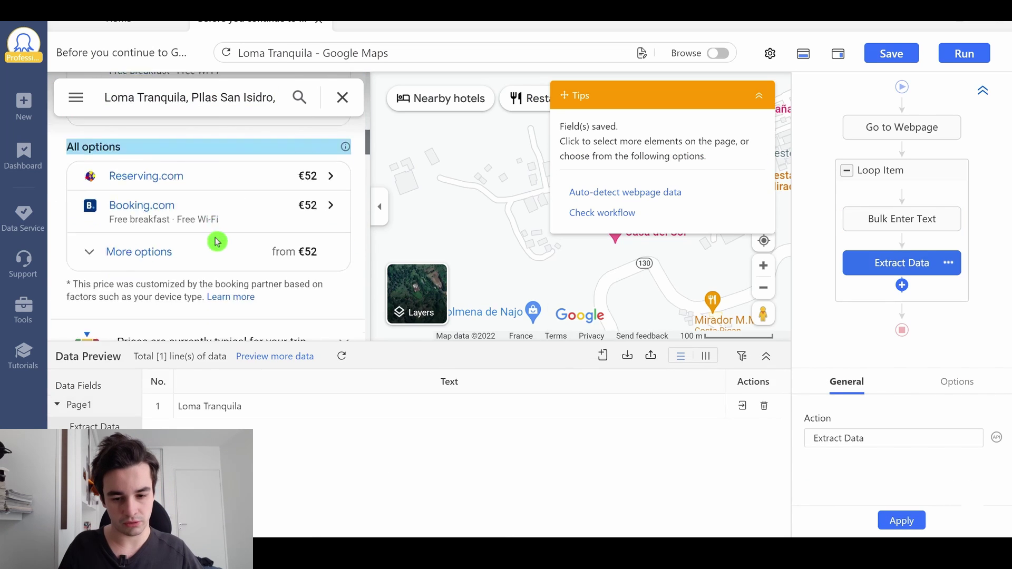
scroll(216, 241, down, 3)
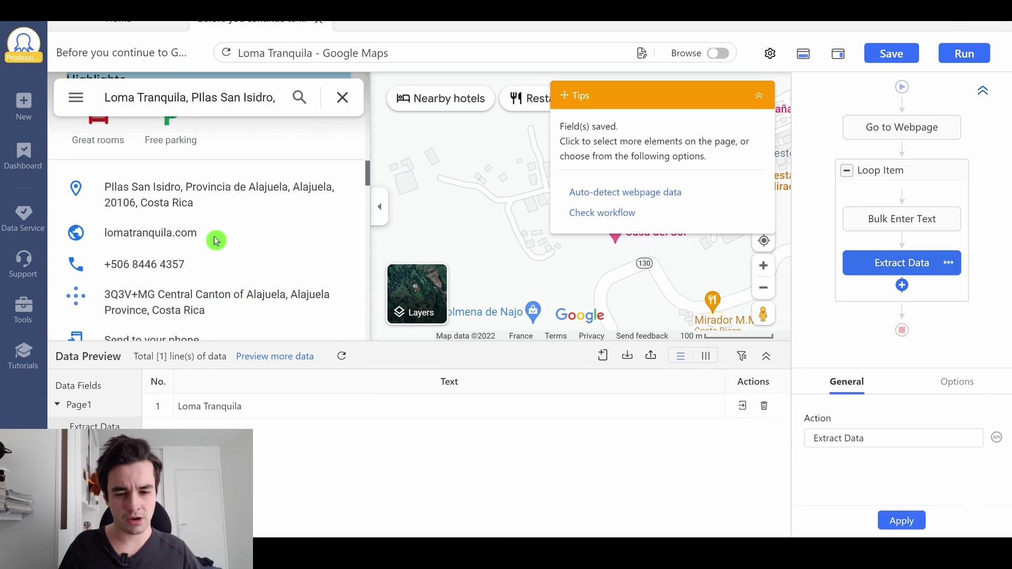
click(208, 195)
click(646, 179)
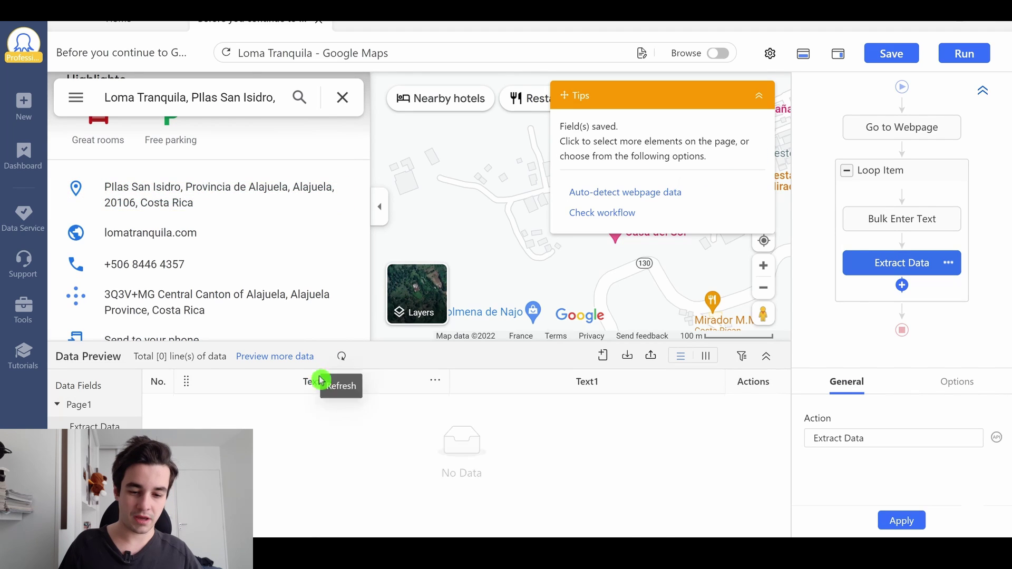
Rename the two extracted fields to Title and Address
double_click(296, 382)
text(Tit)
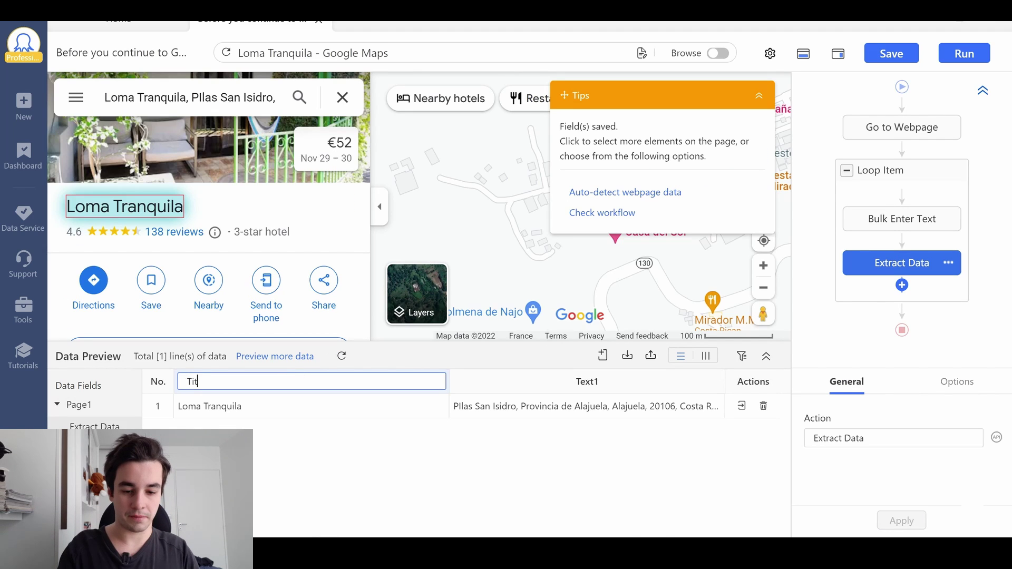
text(le)
key(Tab)
text(Add)
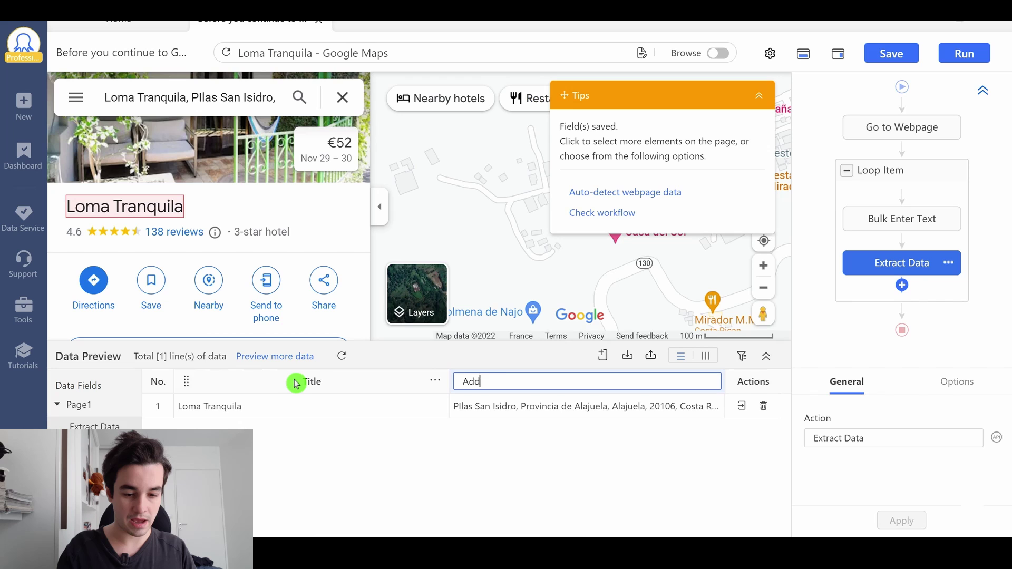
text(ress)
key(Return)
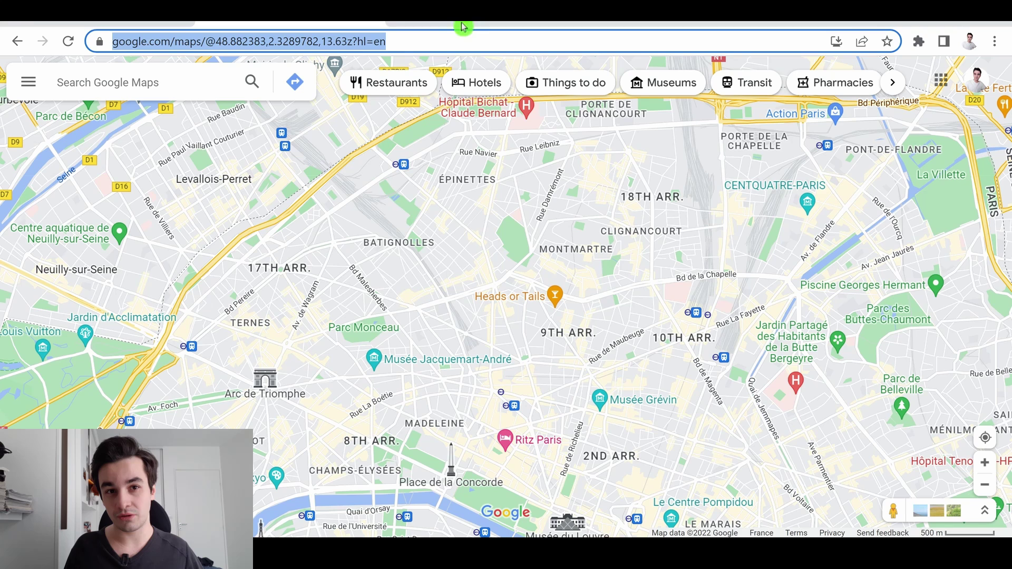
click(246, 44)
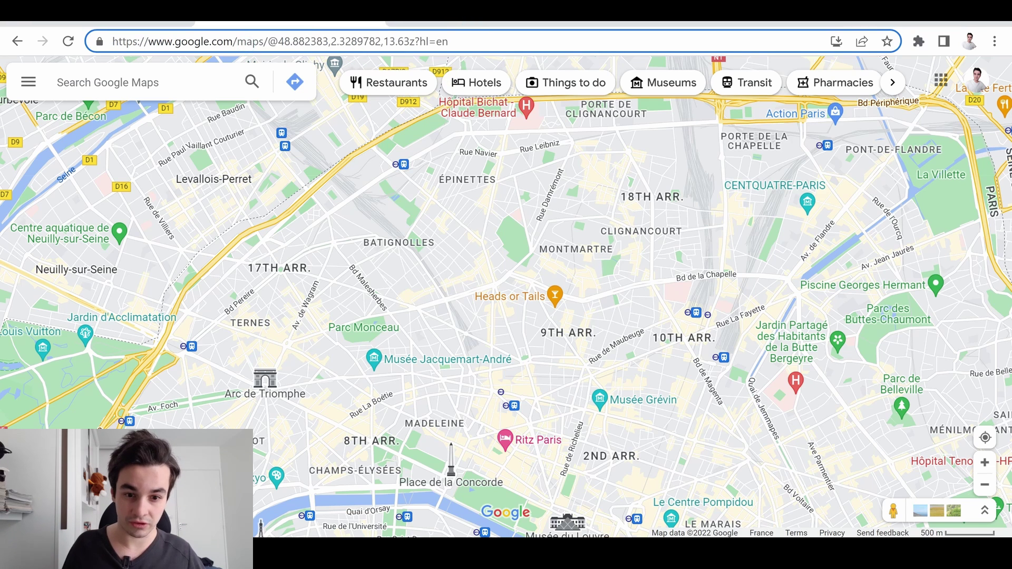
drag(278, 41, 410, 41)
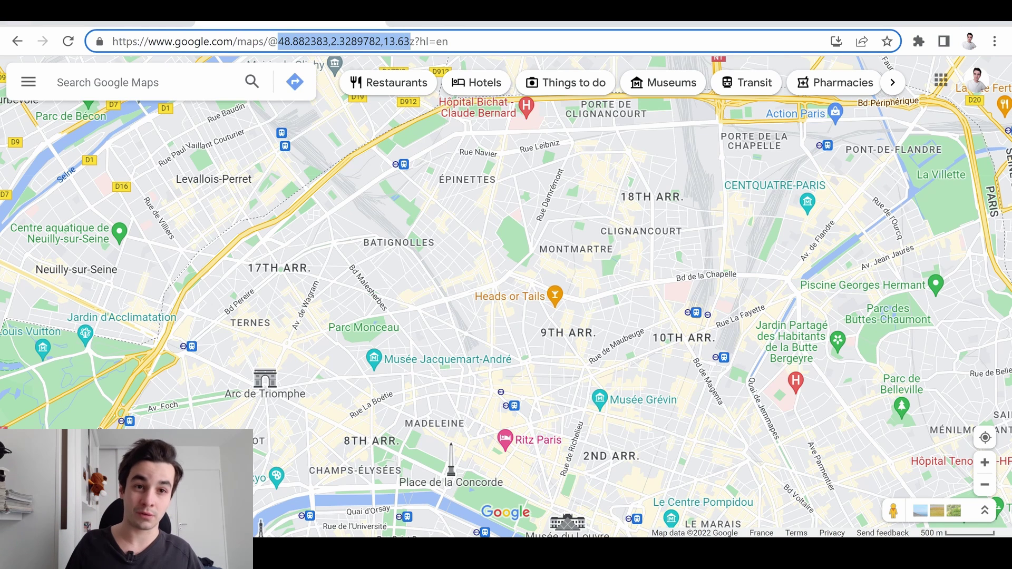
click(415, 41)
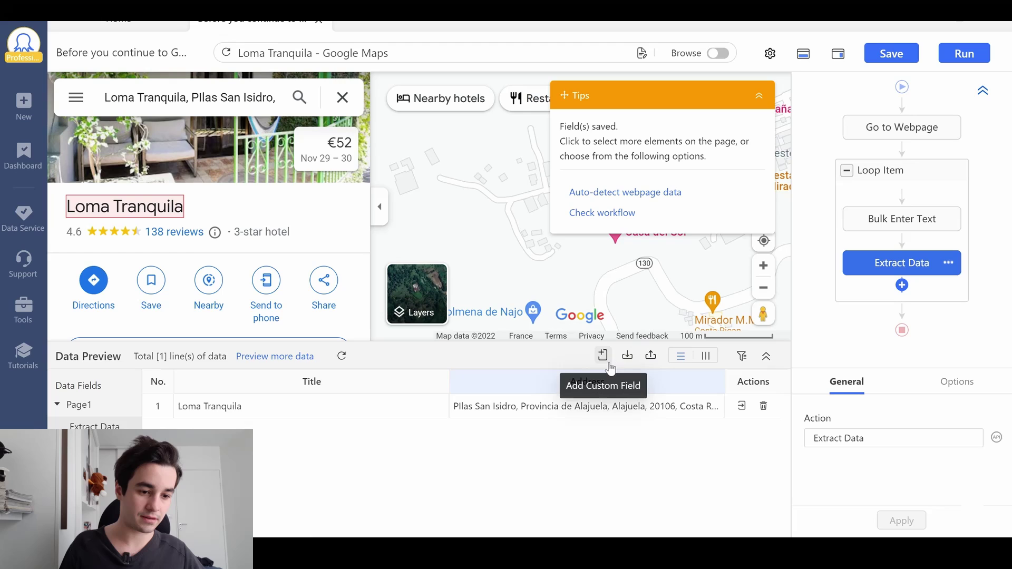
Add the page URL as a new custom field named Latitude
click(604, 356)
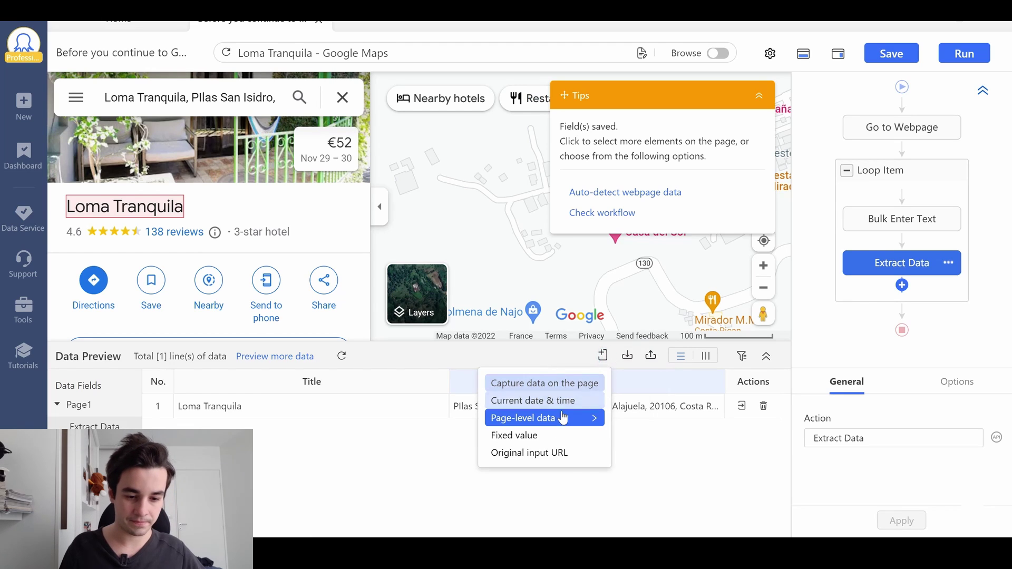
mouse_move(592, 417)
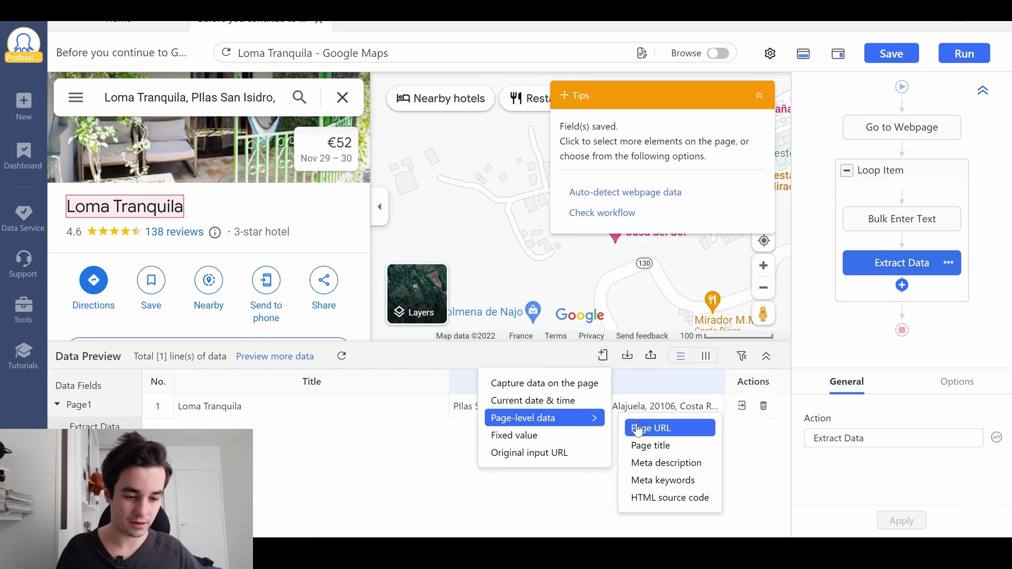
click(638, 430)
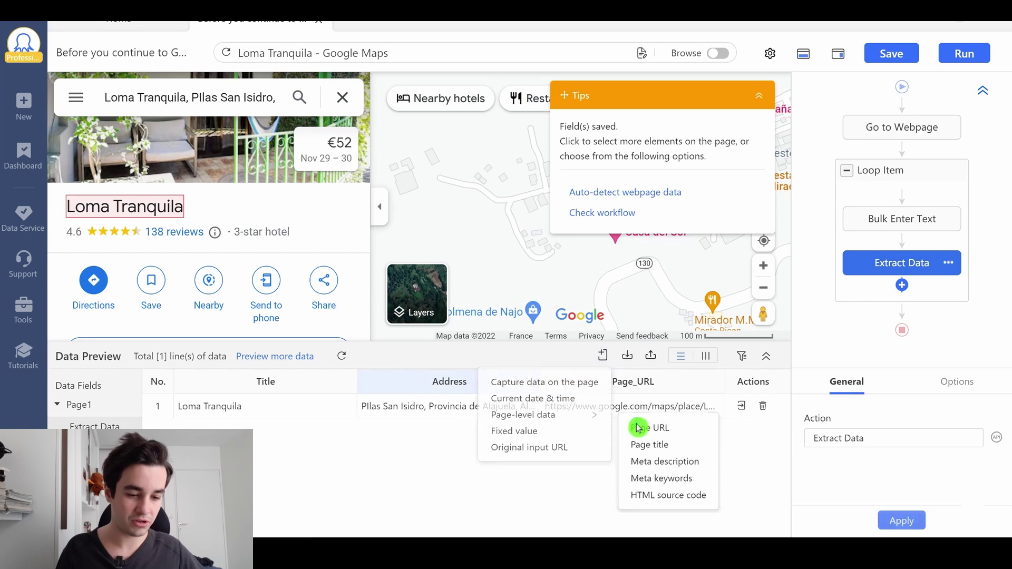
click(636, 381)
text(Latitude)
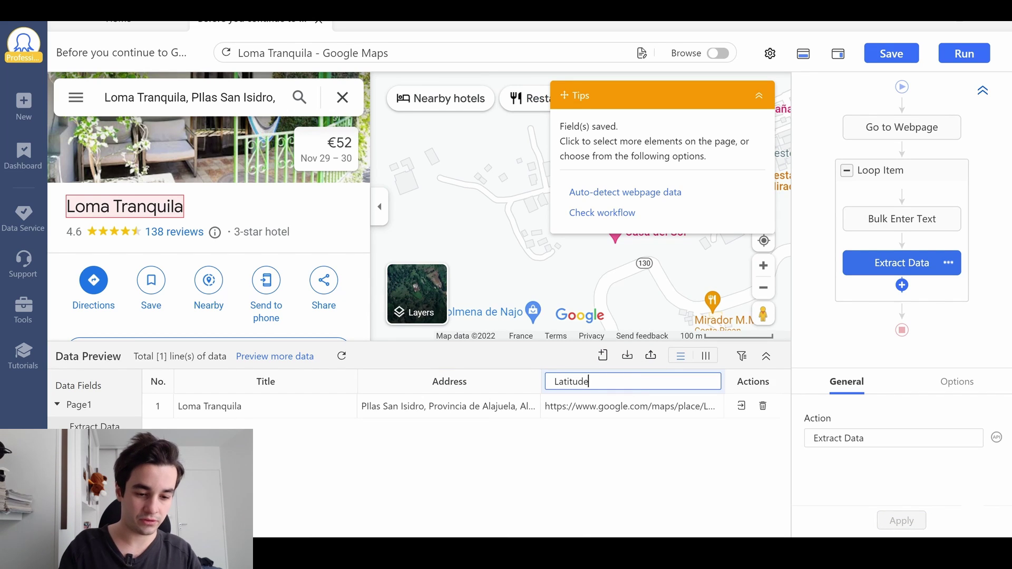
key(Return)
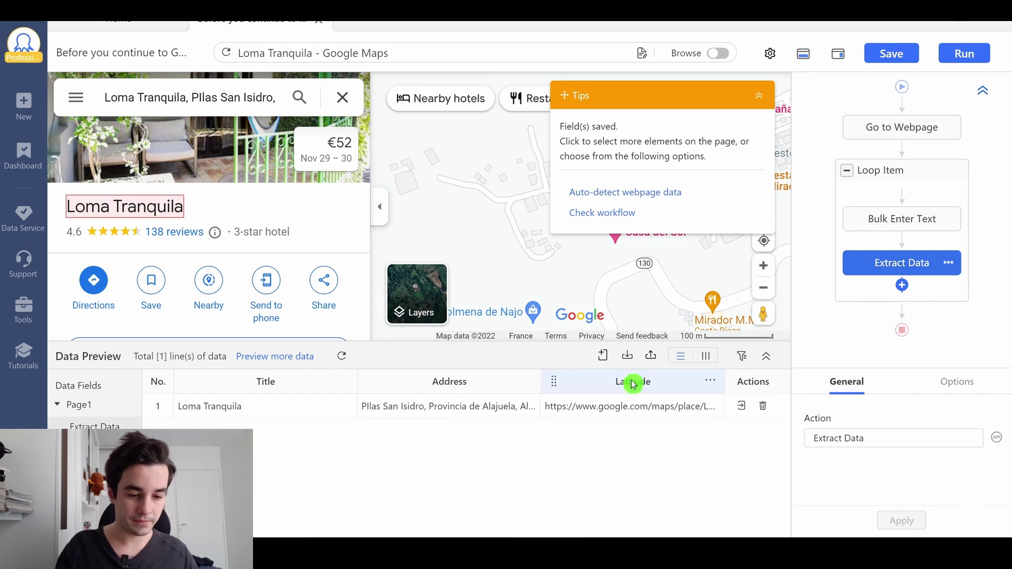
Add a Match with regular expression cleaning step to the Latitude field
click(712, 384)
click(638, 443)
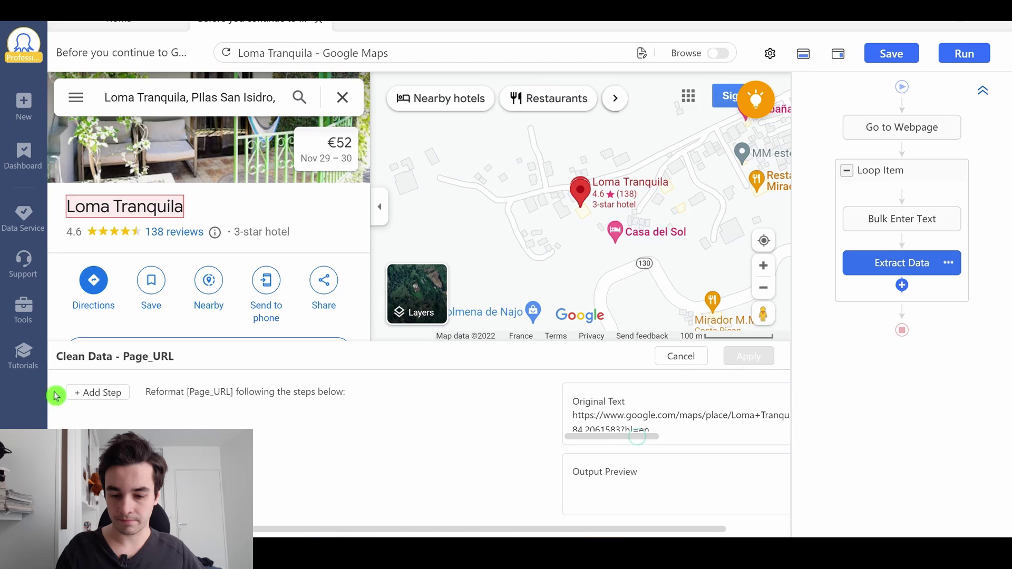
click(123, 386)
click(219, 400)
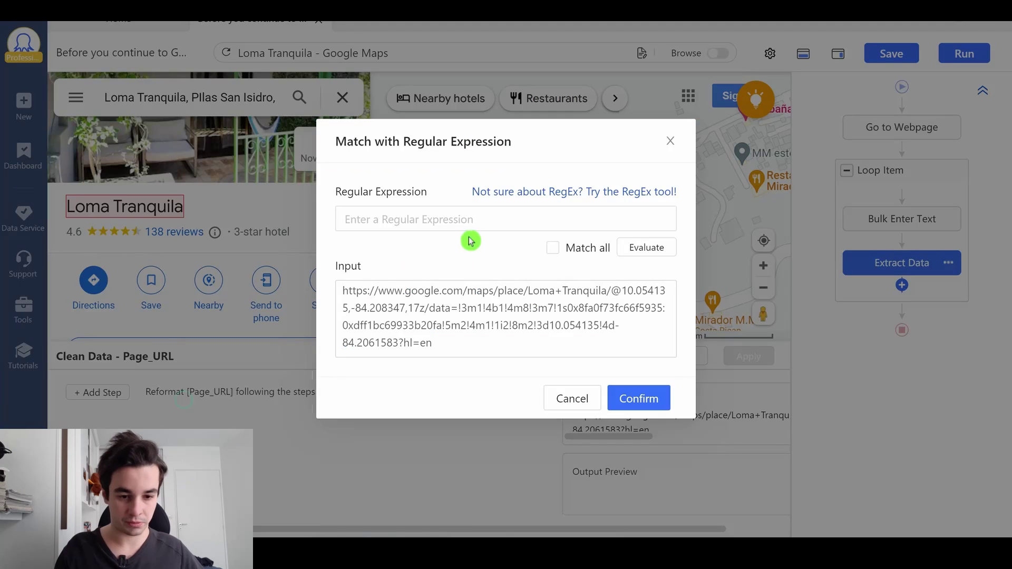
click(601, 192)
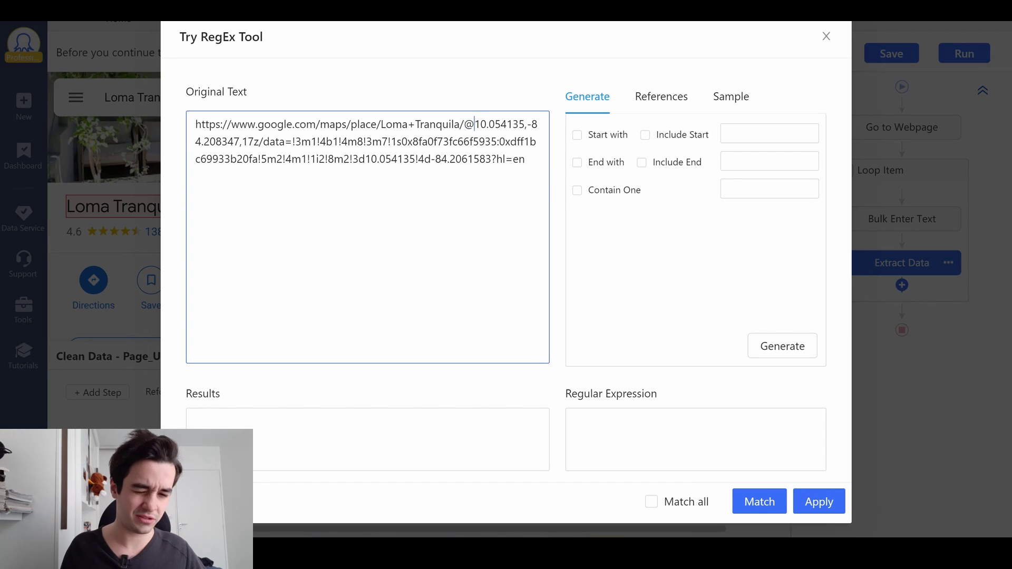
Generate a regex starting at '@' and ending at ',', matching 10.054135, and apply it
key(shift+Right)
key(shift+Right)
key(shift+Right)
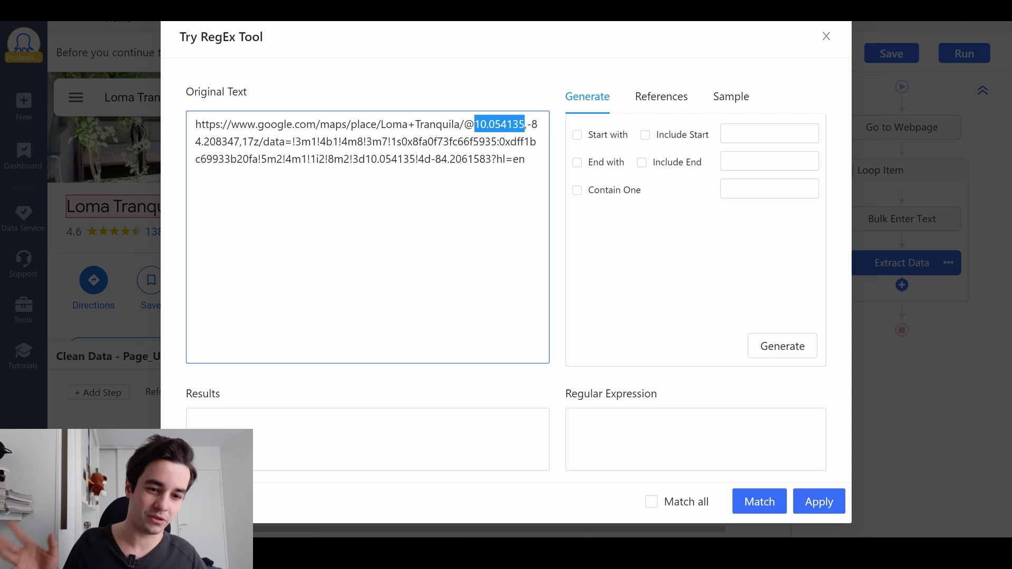
click(592, 138)
click(592, 138)
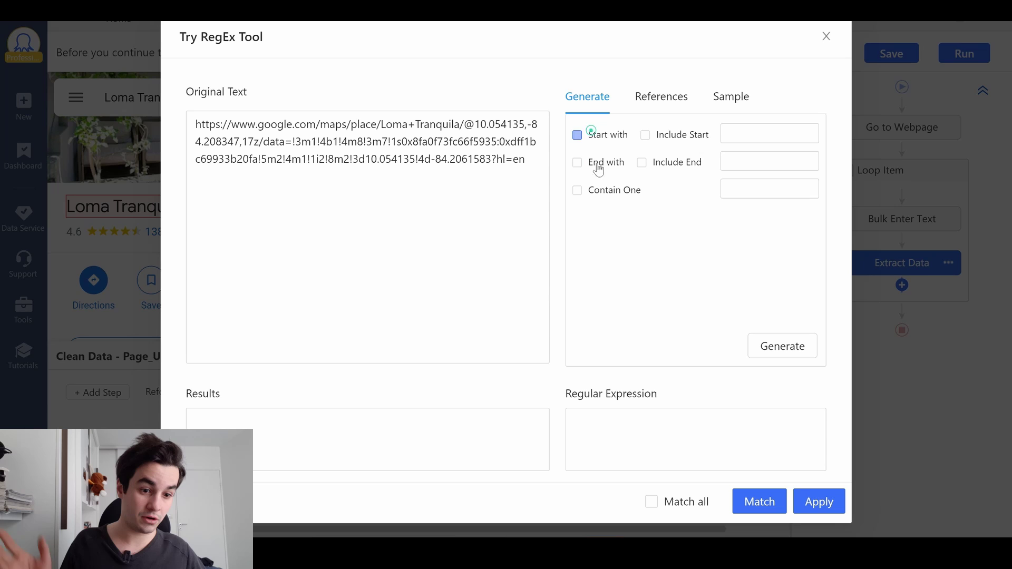
click(607, 162)
click(721, 134)
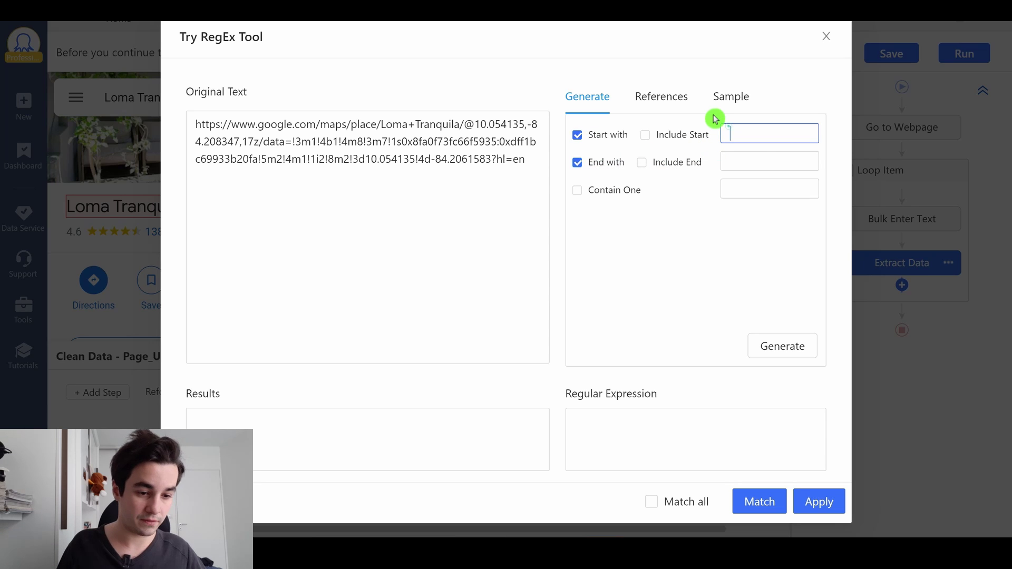
click(732, 160)
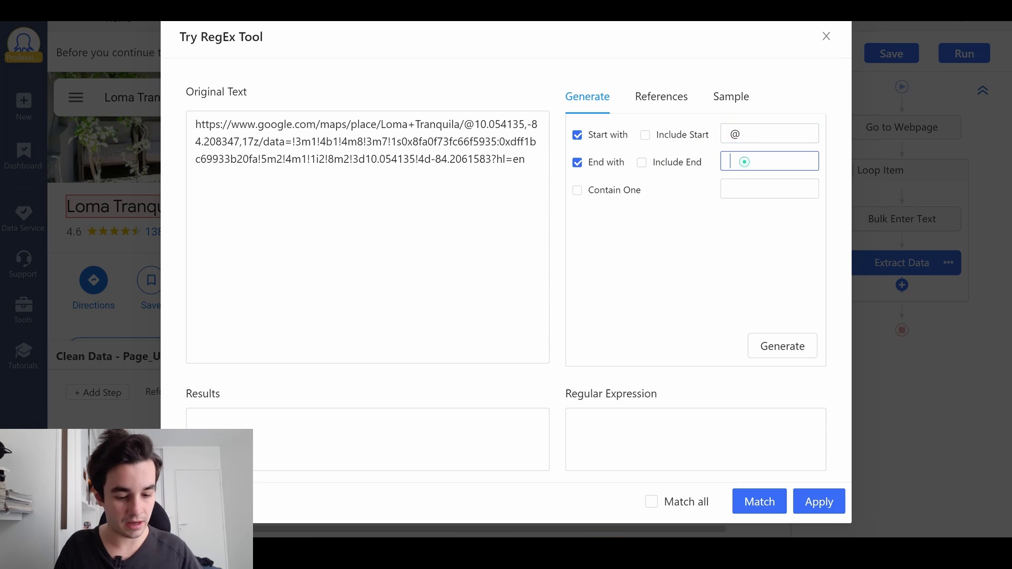
text(,)
click(798, 346)
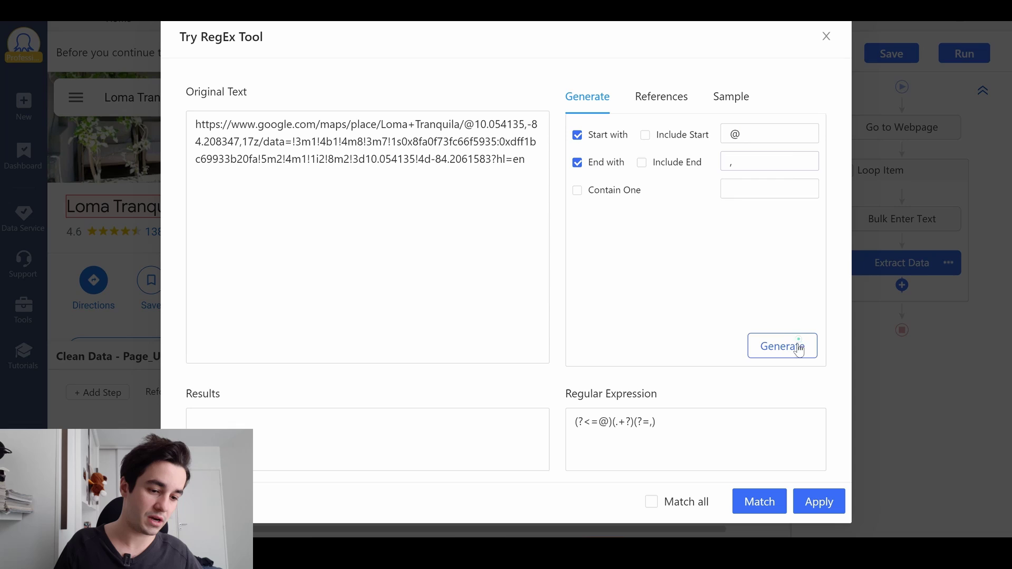
click(765, 504)
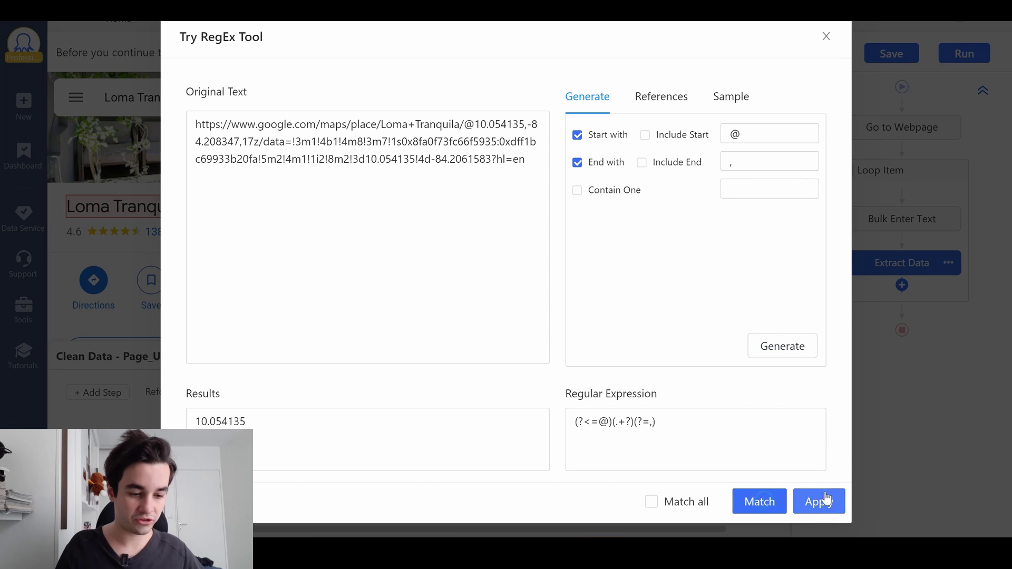
click(820, 502)
click(647, 391)
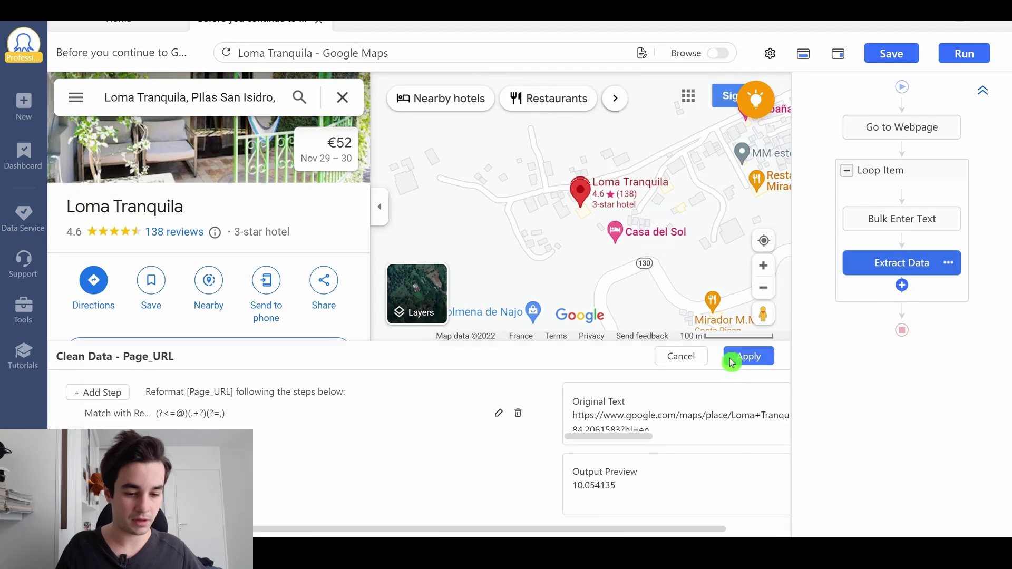
click(738, 357)
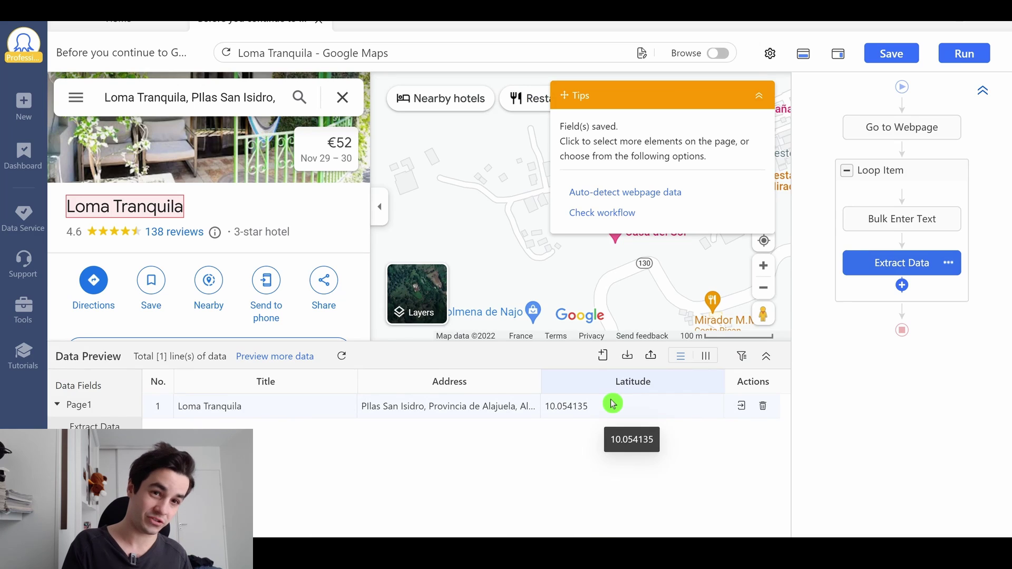
Add the page URL as a new field and rename it Longitude
click(601, 356)
mouse_move(532, 418)
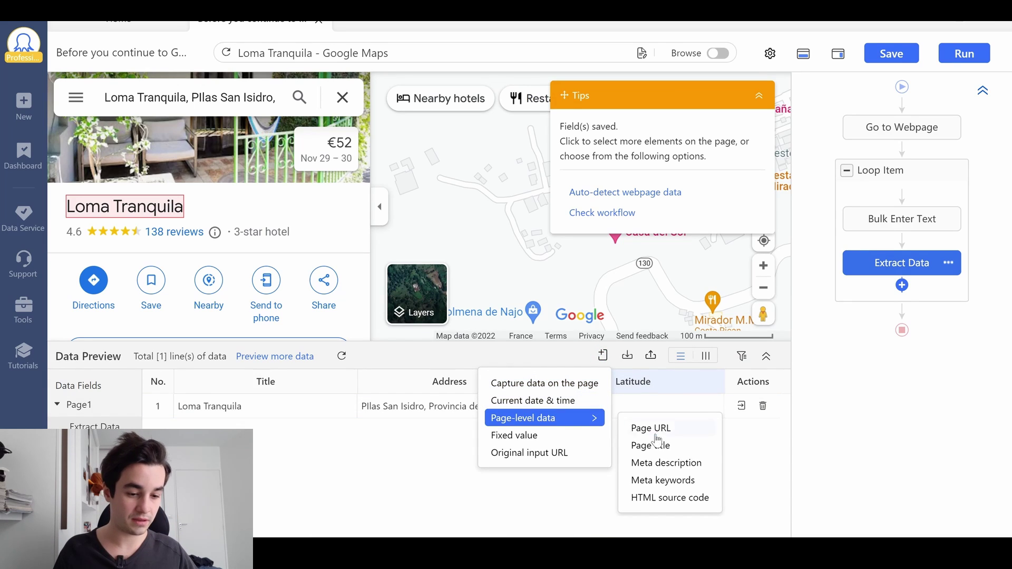
click(677, 429)
double_click(657, 378)
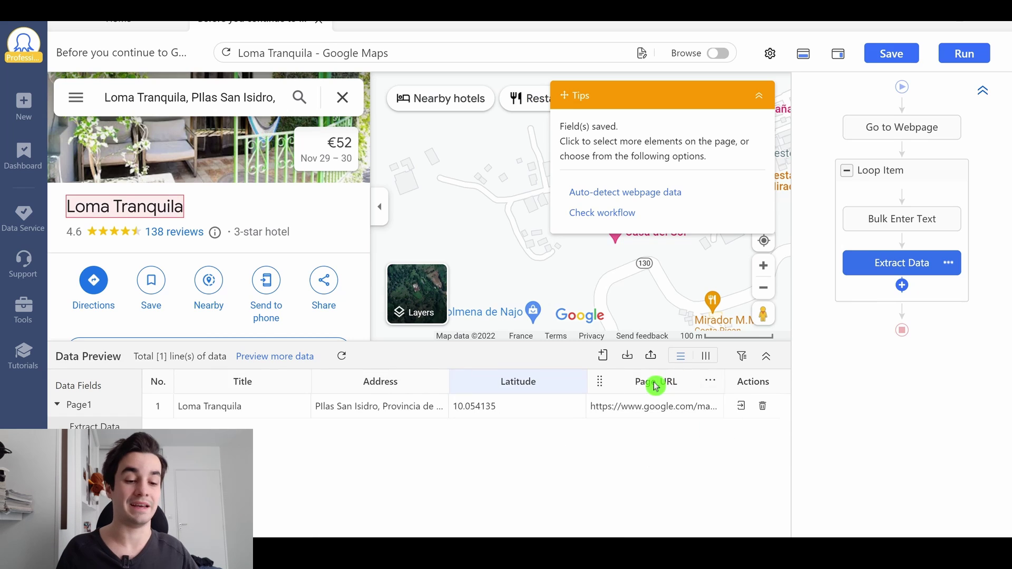
text(Longi)
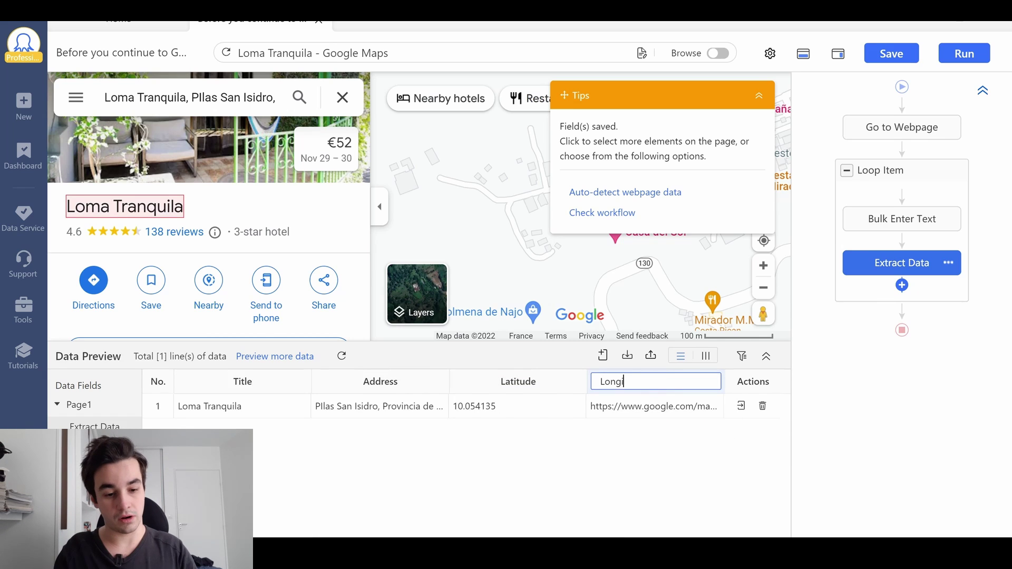
text(tude)
key(Return)
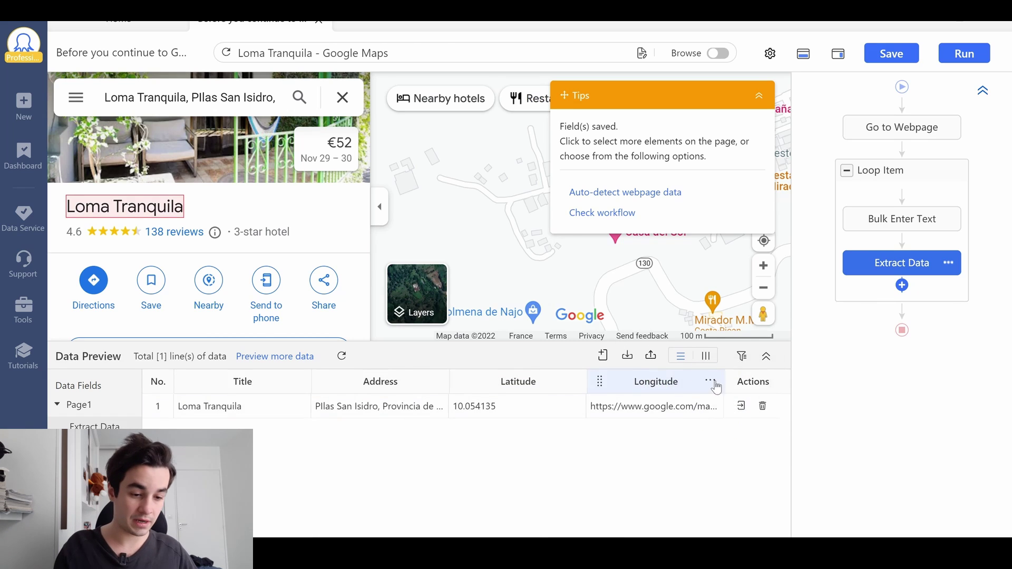
Add a Match with Regular Expression cleaning step to the Longitude field
click(711, 380)
click(627, 439)
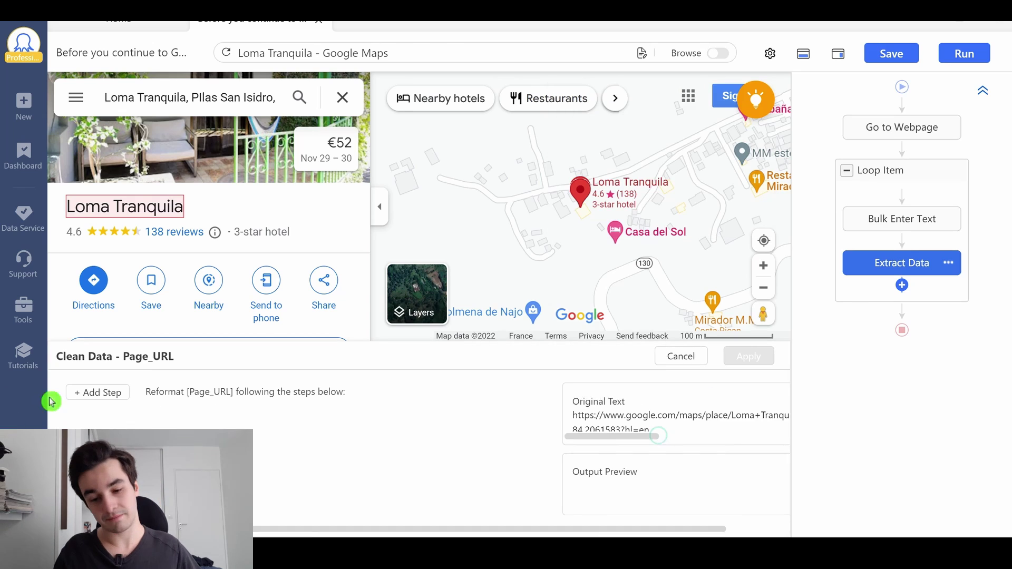
click(91, 395)
click(206, 401)
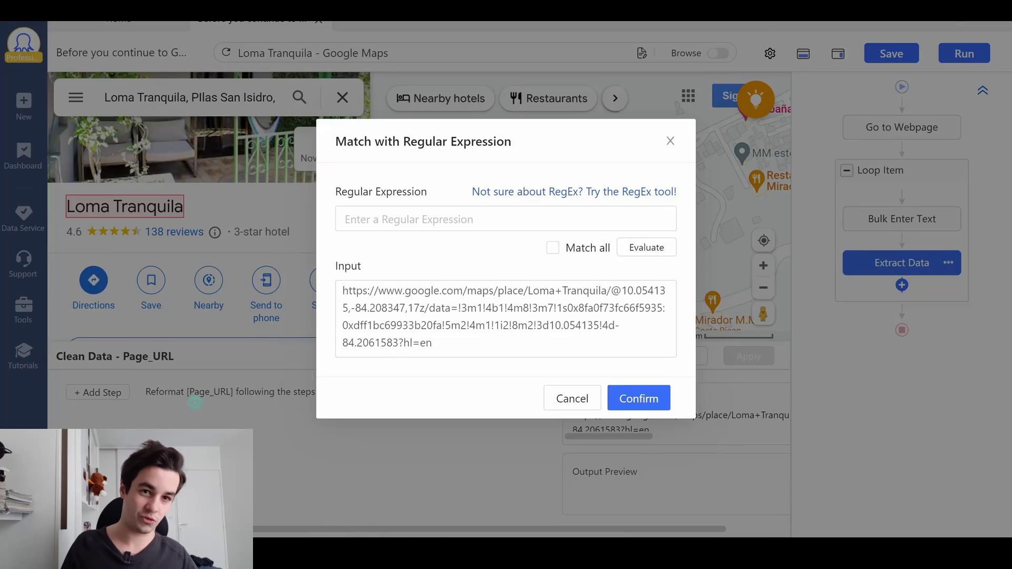
Generate a regex in the Try RegEx Tool capturing the value between two commas
click(610, 192)
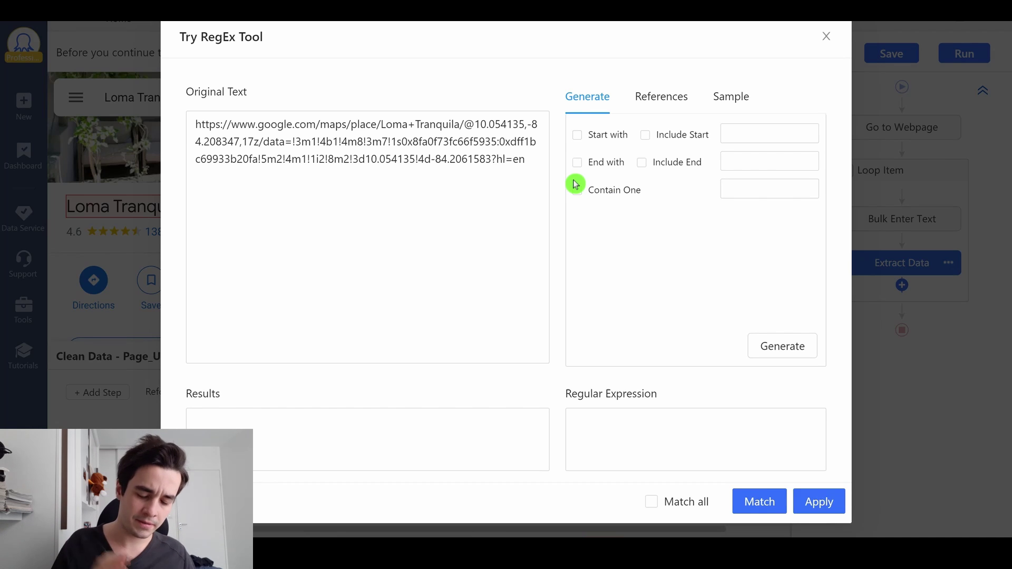
click(526, 127)
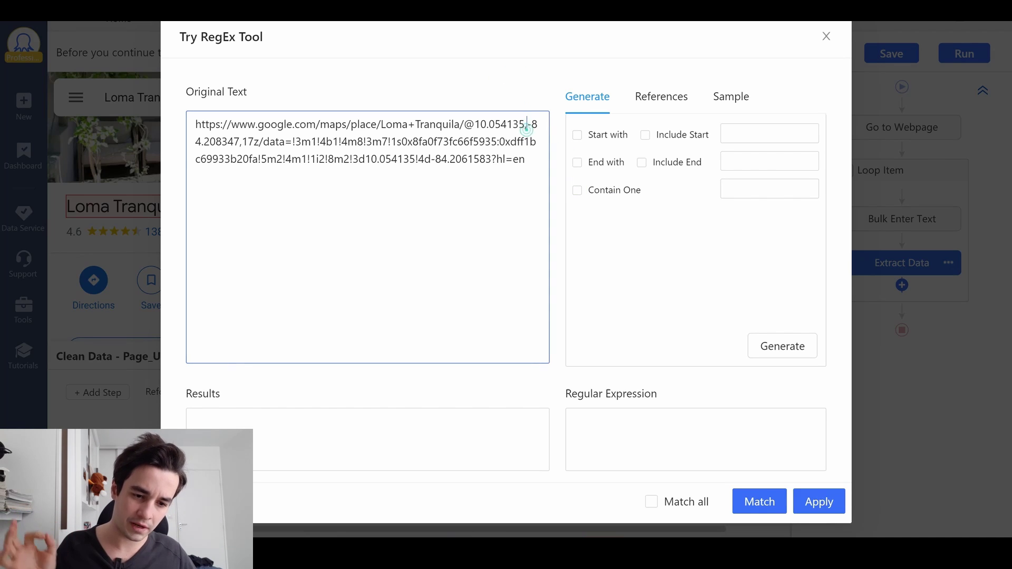
double_click(526, 127)
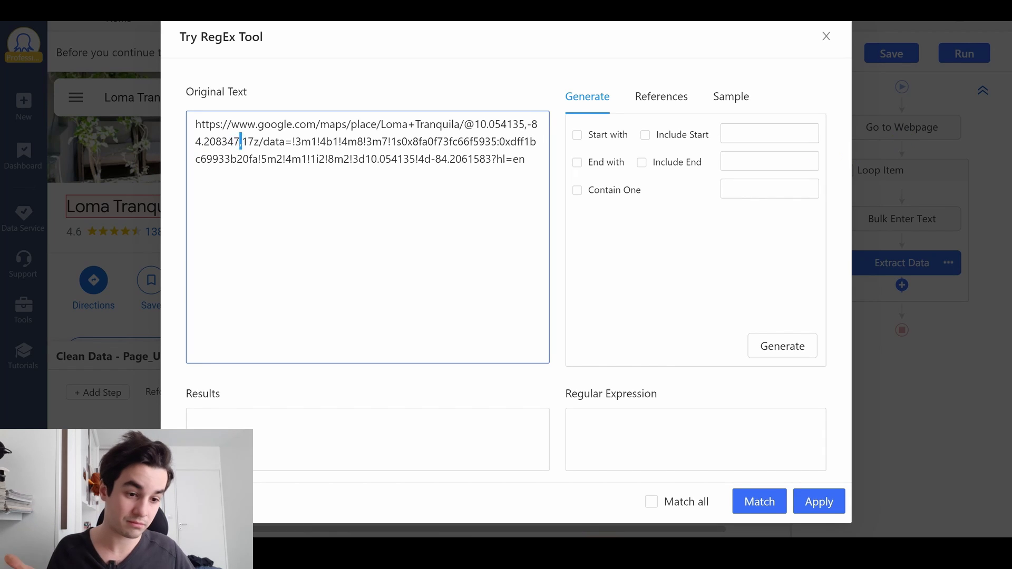
click(606, 135)
click(606, 162)
click(725, 131)
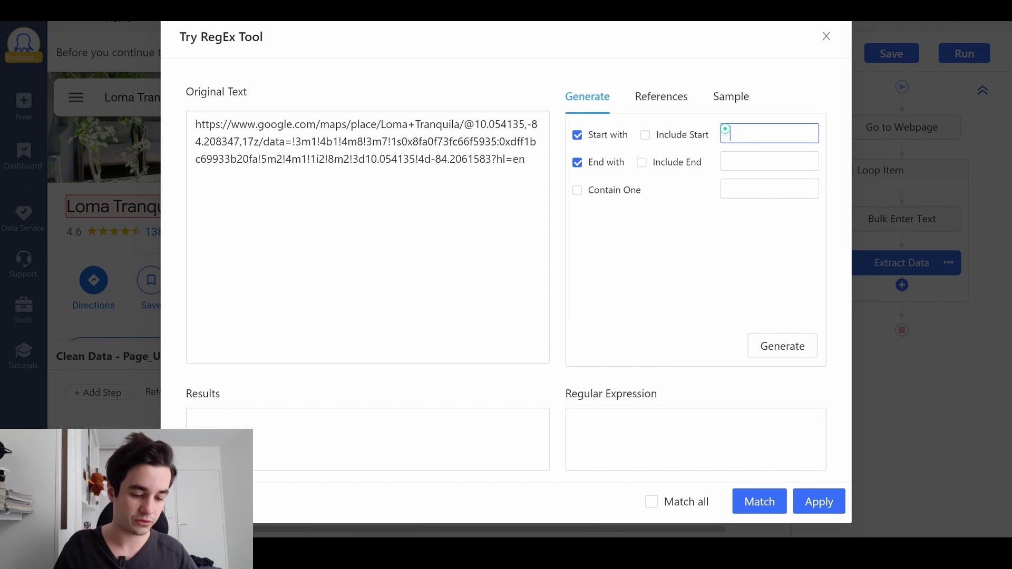
click(748, 164)
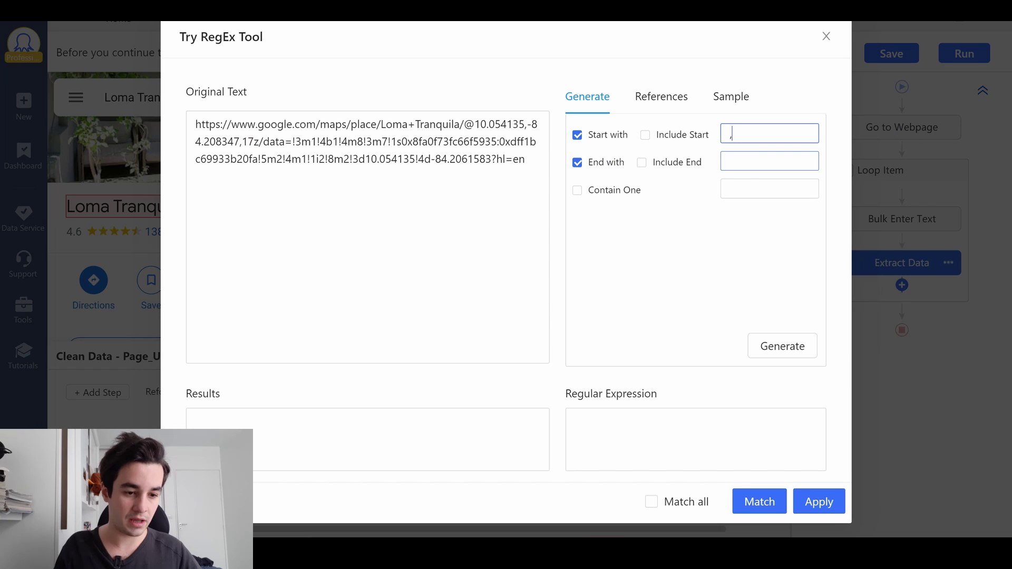
text(,)
click(782, 346)
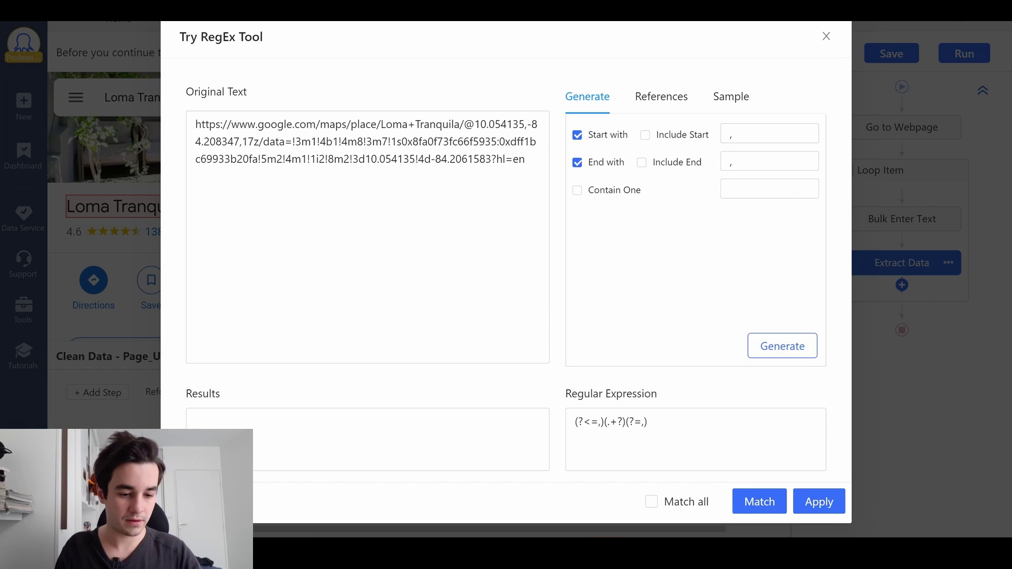
click(368, 237)
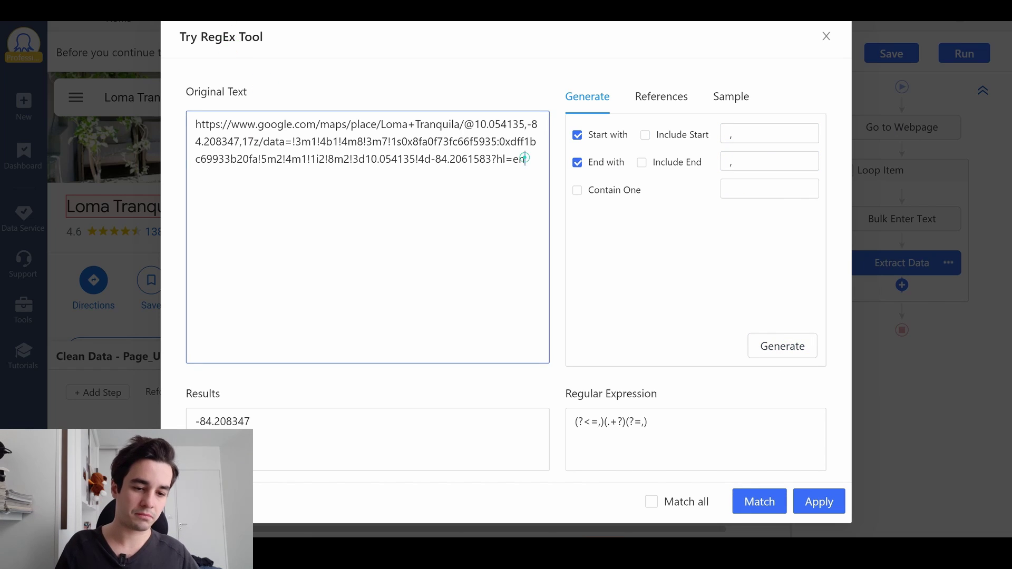
Change the capture group to -?\d+\.\d+ and test it, extracting -84.208347
click(743, 424)
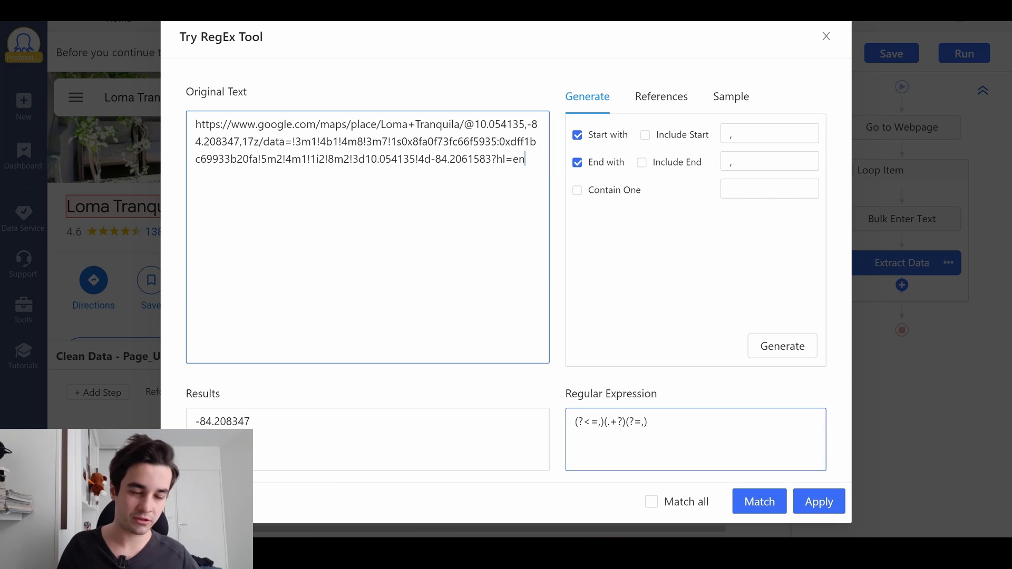
click(614, 423)
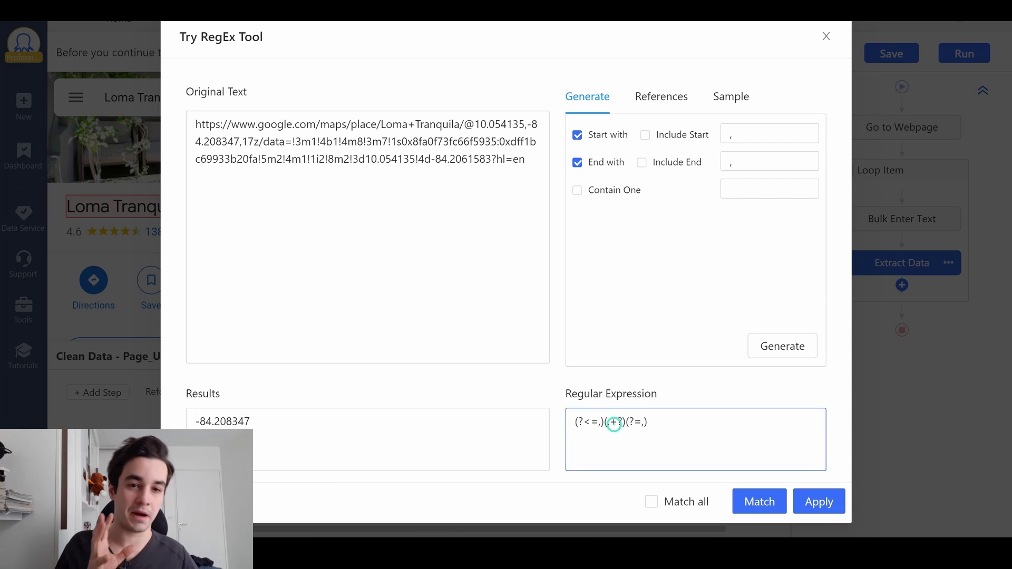
key(BackSpace)
key(BackSpace)
key(BackSpace)
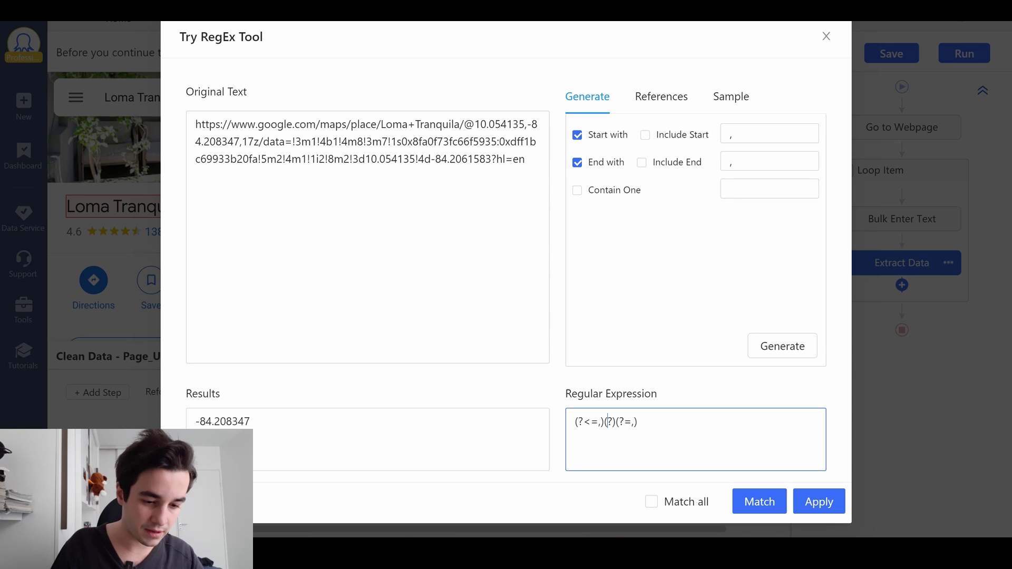
text(-)
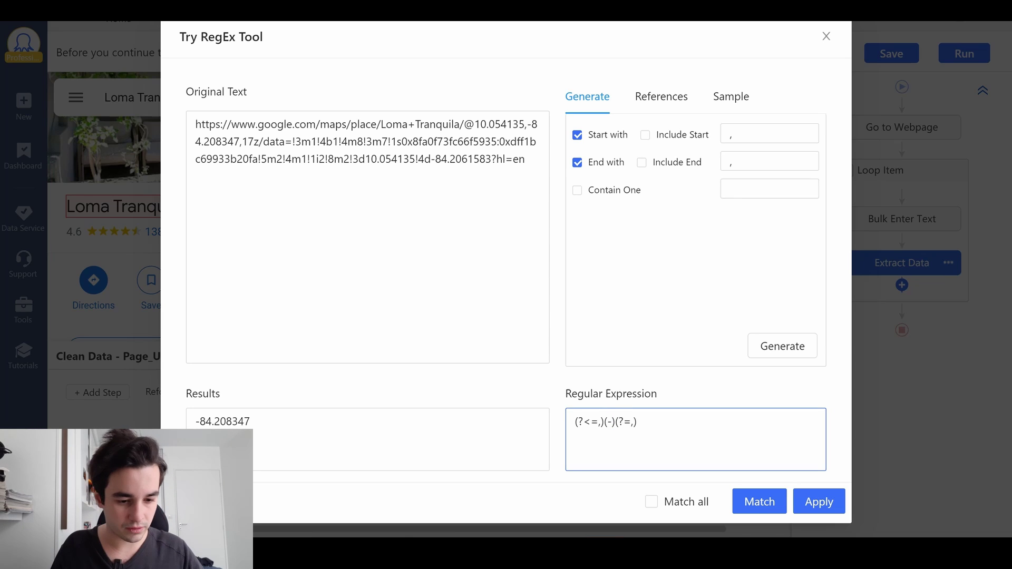
text(?)
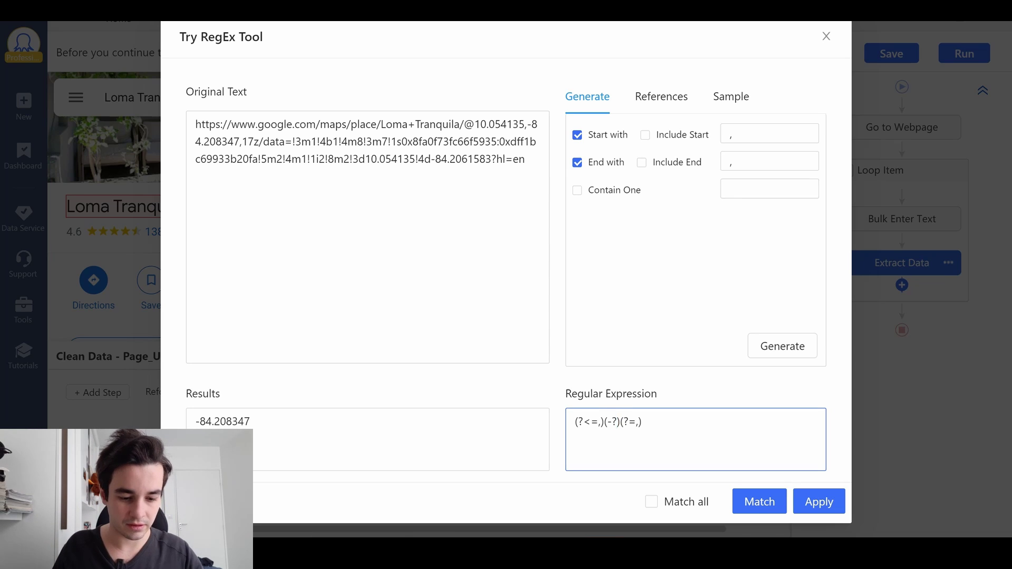
text(\d)
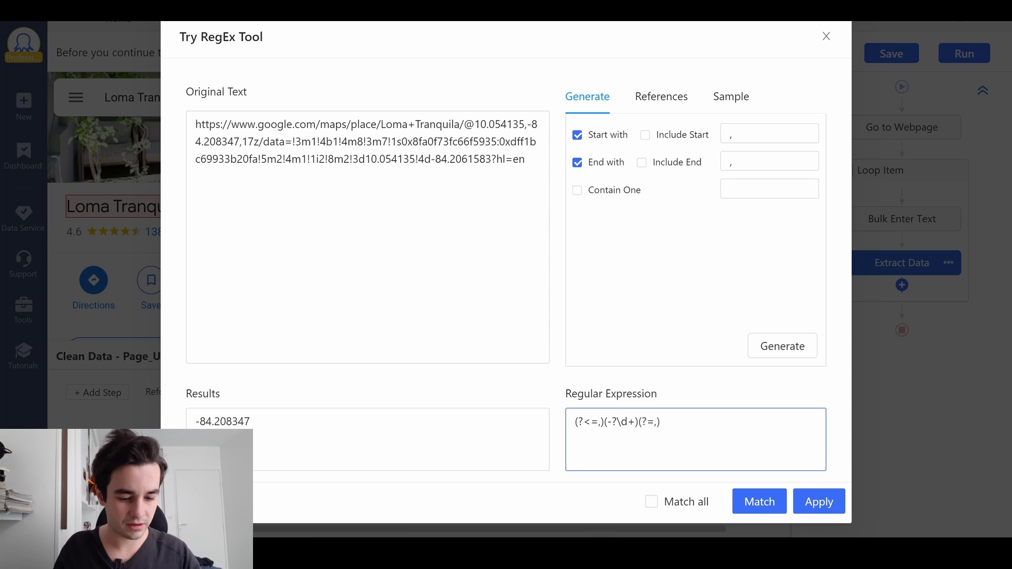
text(+\)
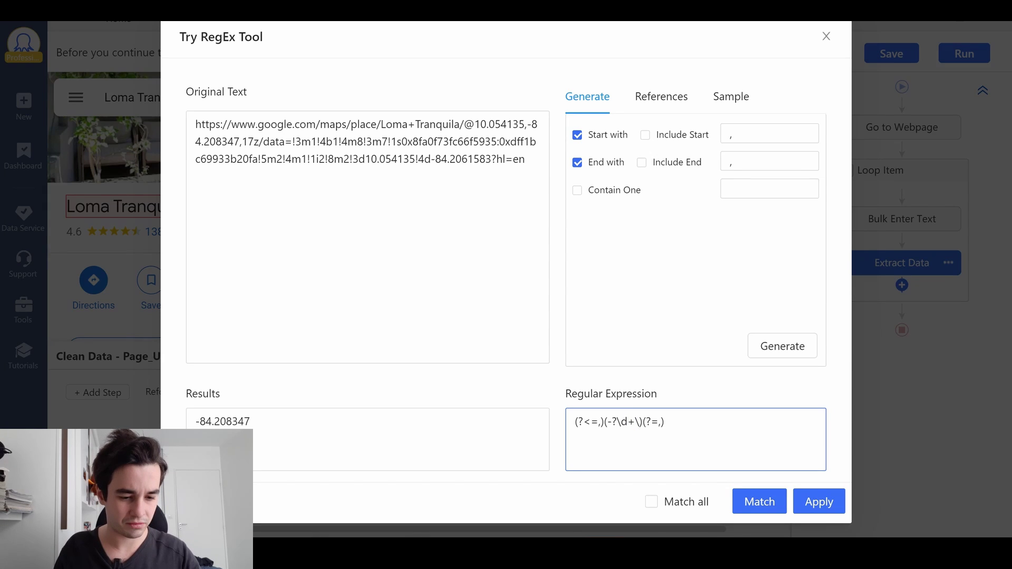
text(.\d)
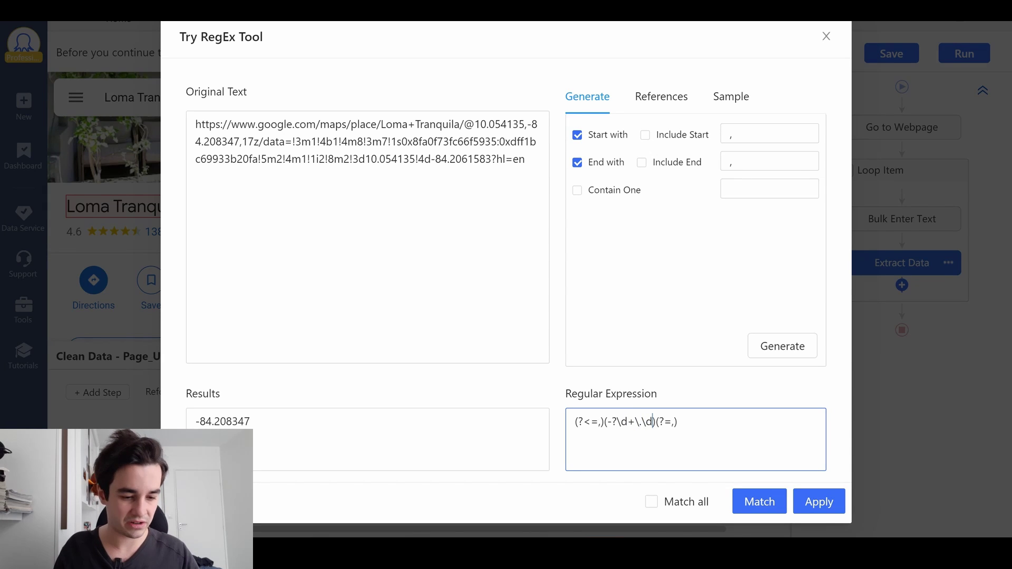
text(+)
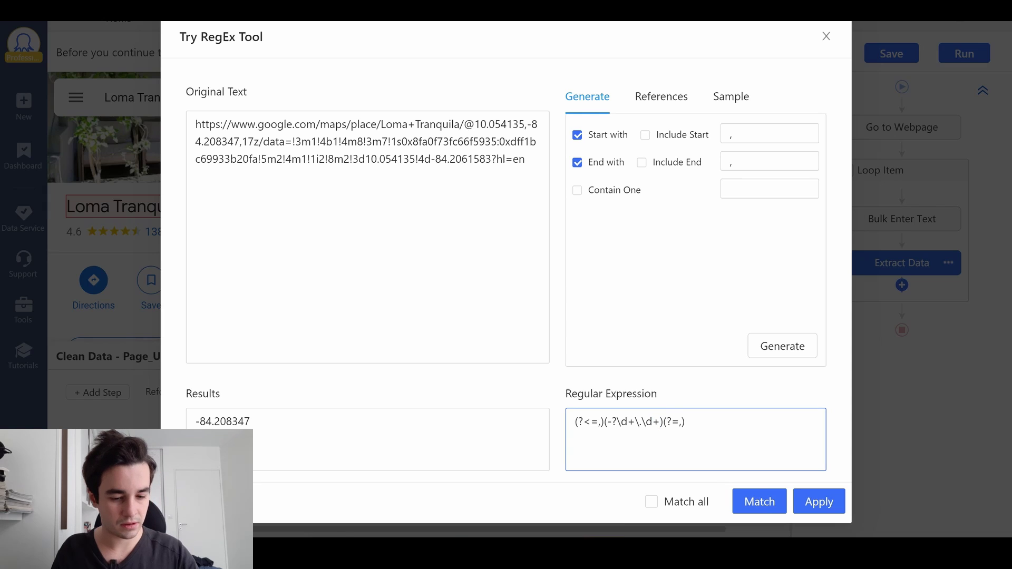
click(742, 506)
Save the longitude regex cleaning, then shorten the Title field's XPath to //h1
click(819, 501)
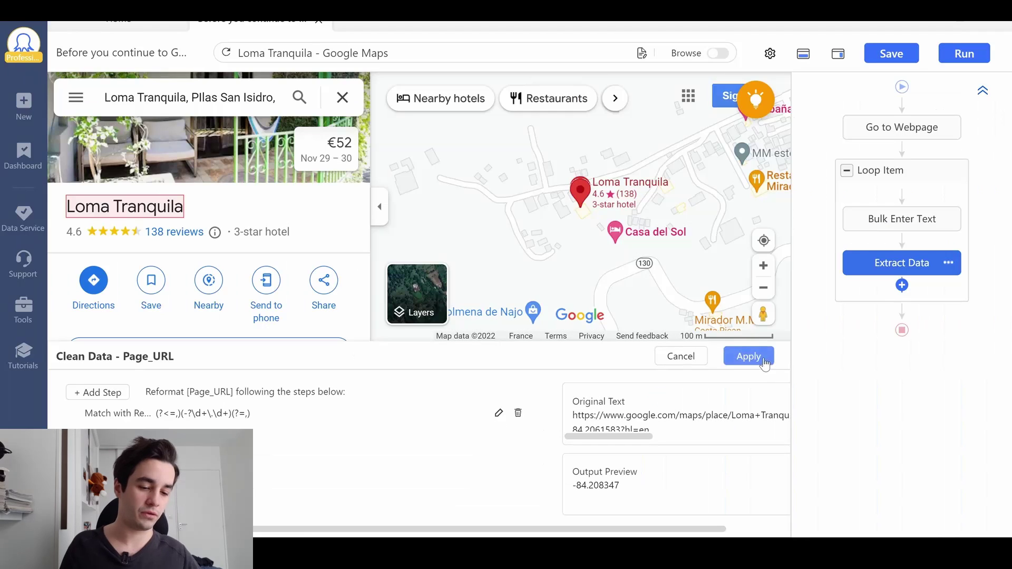
click(759, 358)
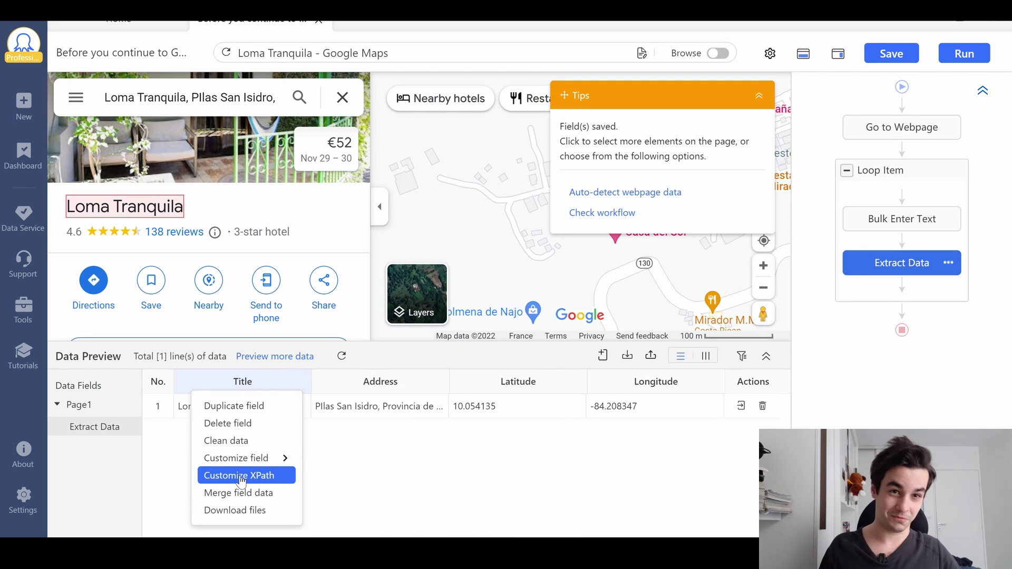
click(242, 475)
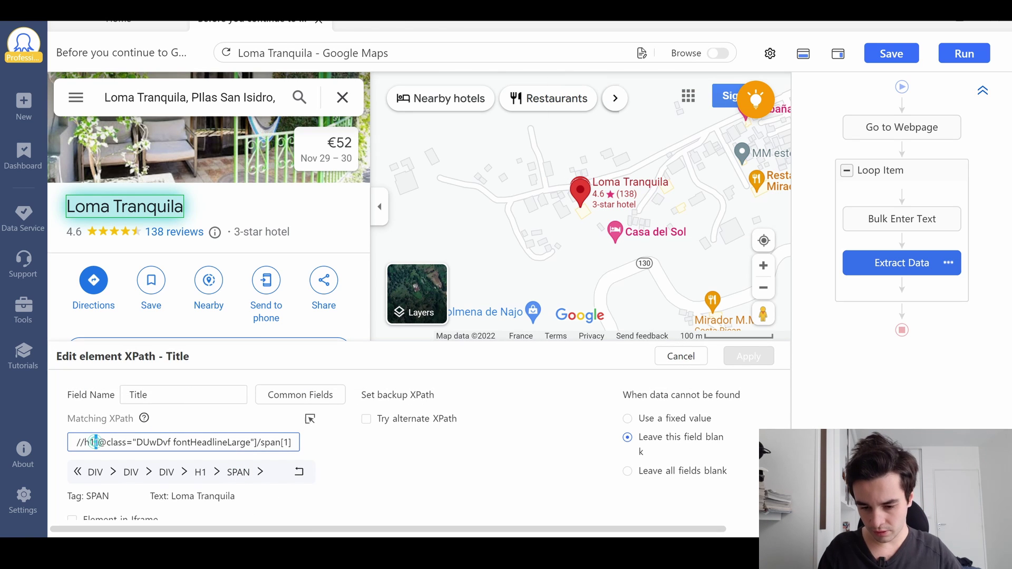
drag(97, 442, 409, 468)
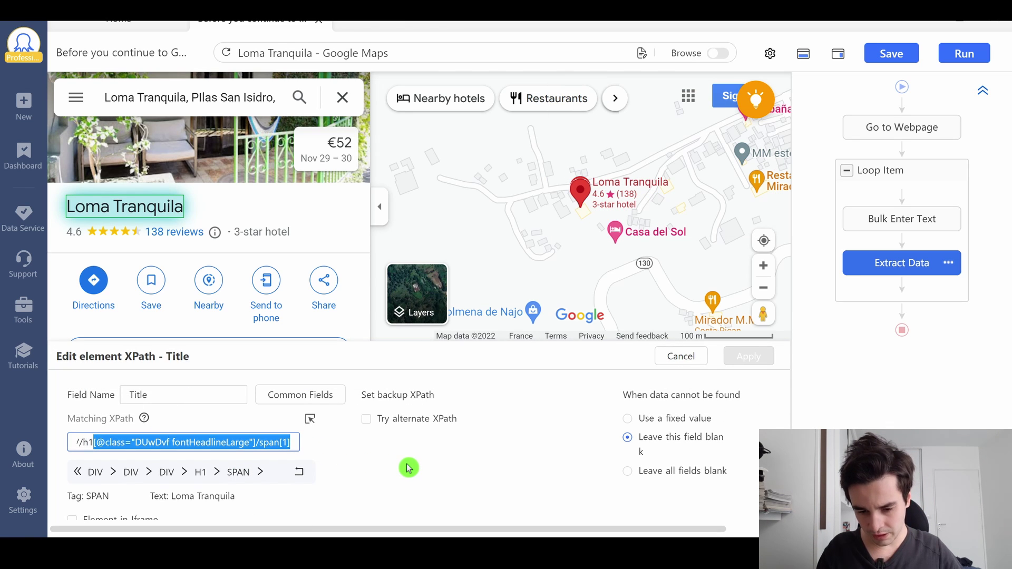
key(BackSpace)
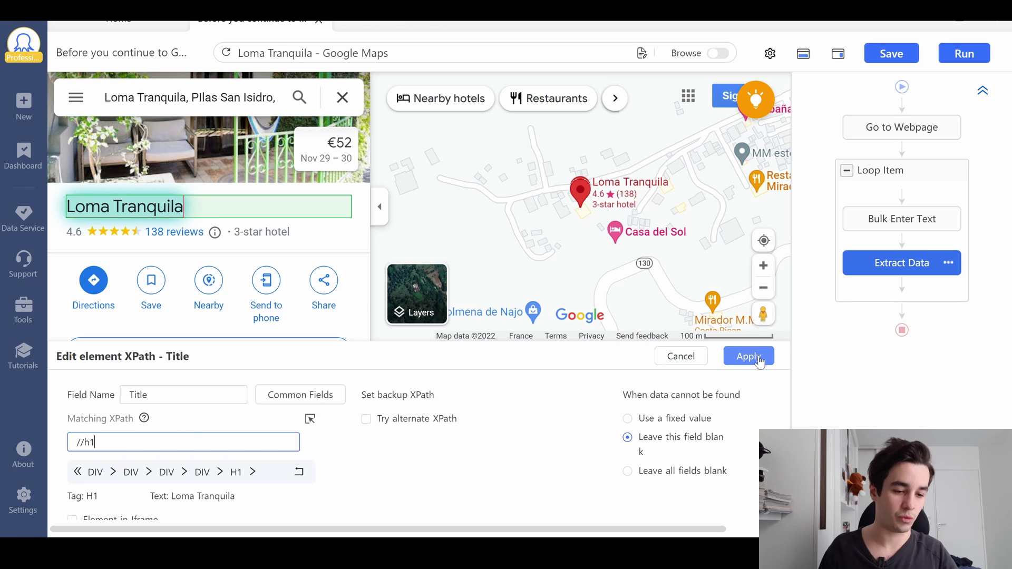
click(747, 355)
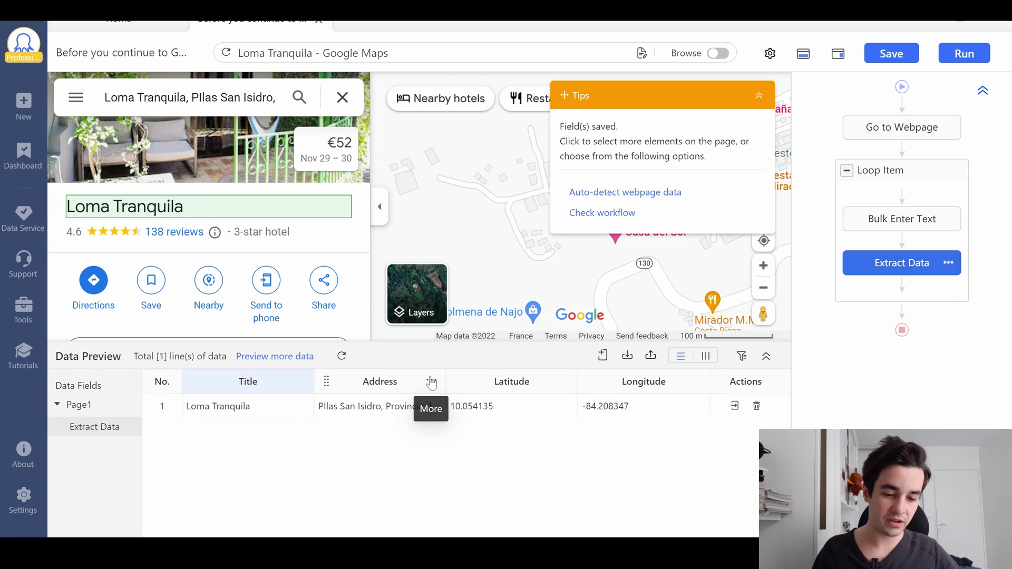
click(441, 389)
click(389, 475)
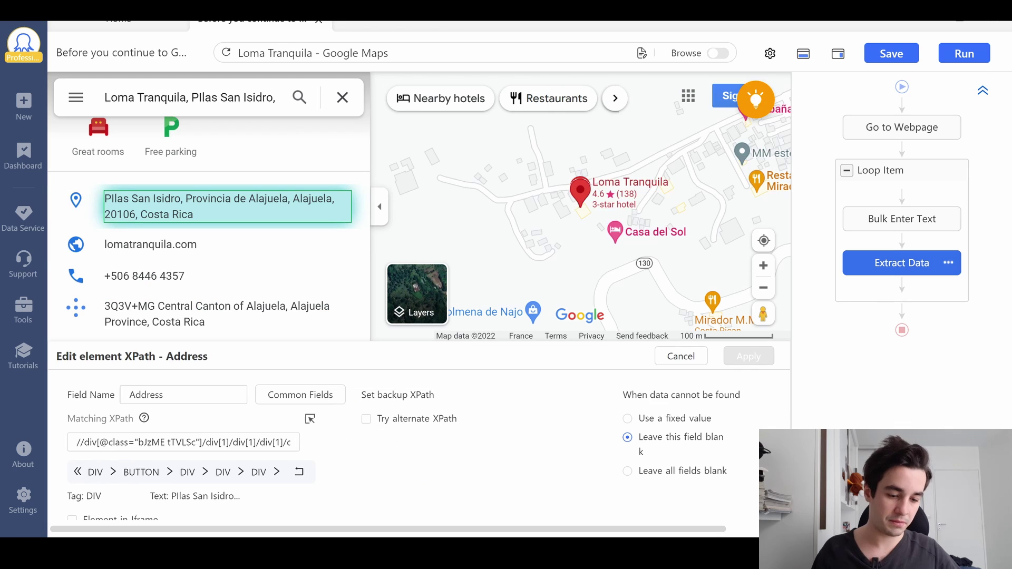
key(alt+Tab)
key(ctrl+a)
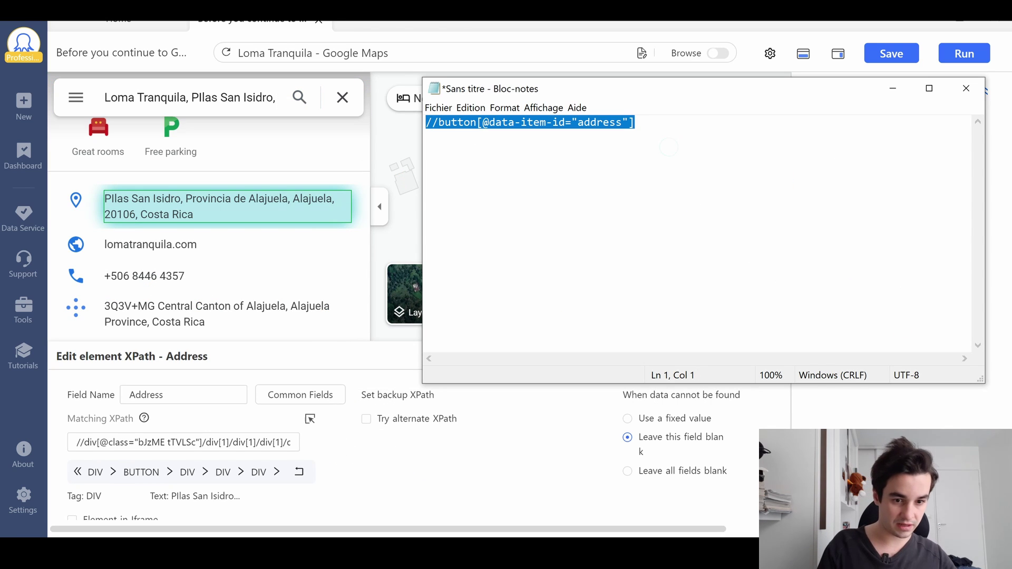
key(ctrl+c)
click(258, 437)
key(ctrl+a)
key(BackSpace)
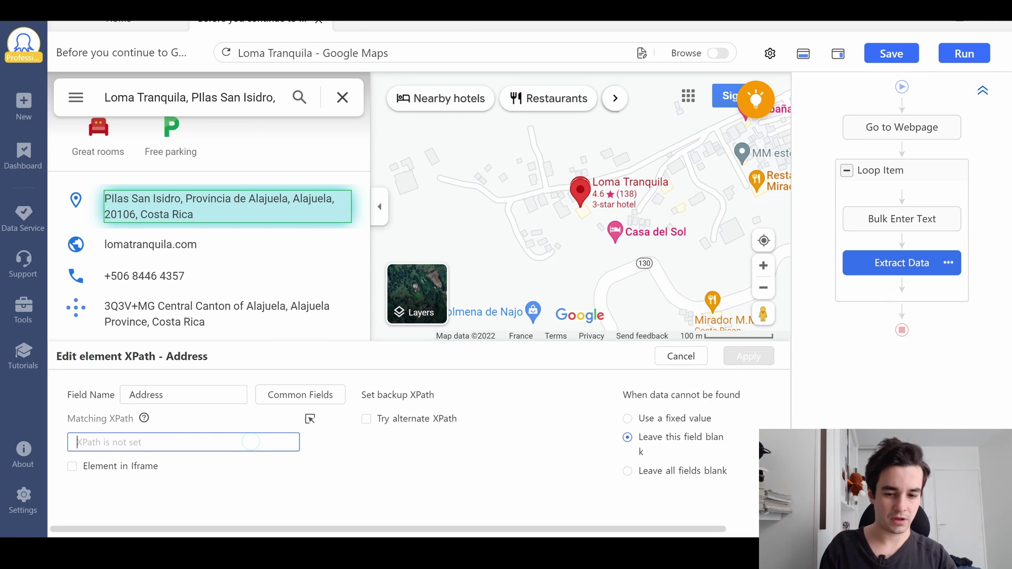
key(ctrl+v)
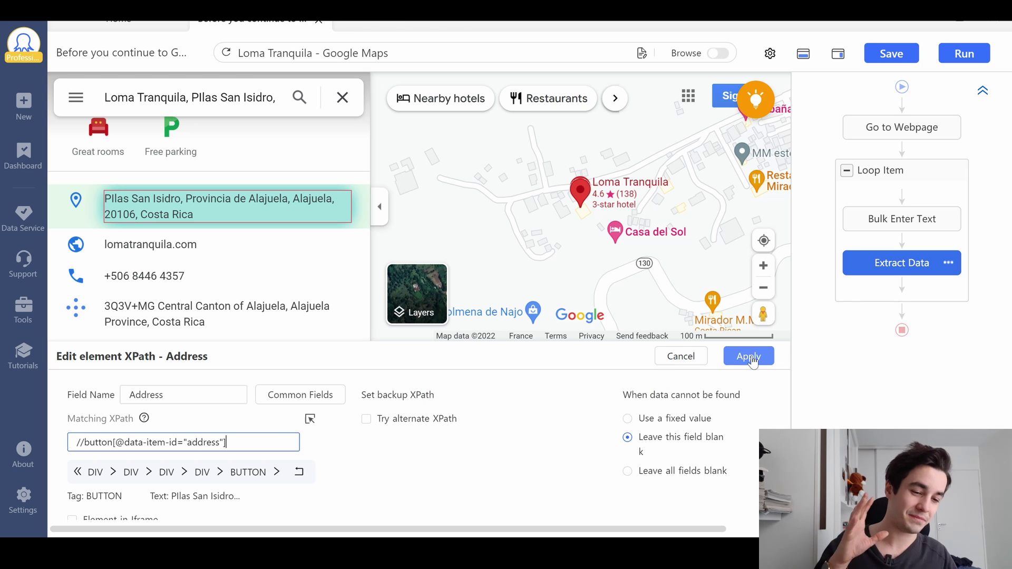
click(752, 358)
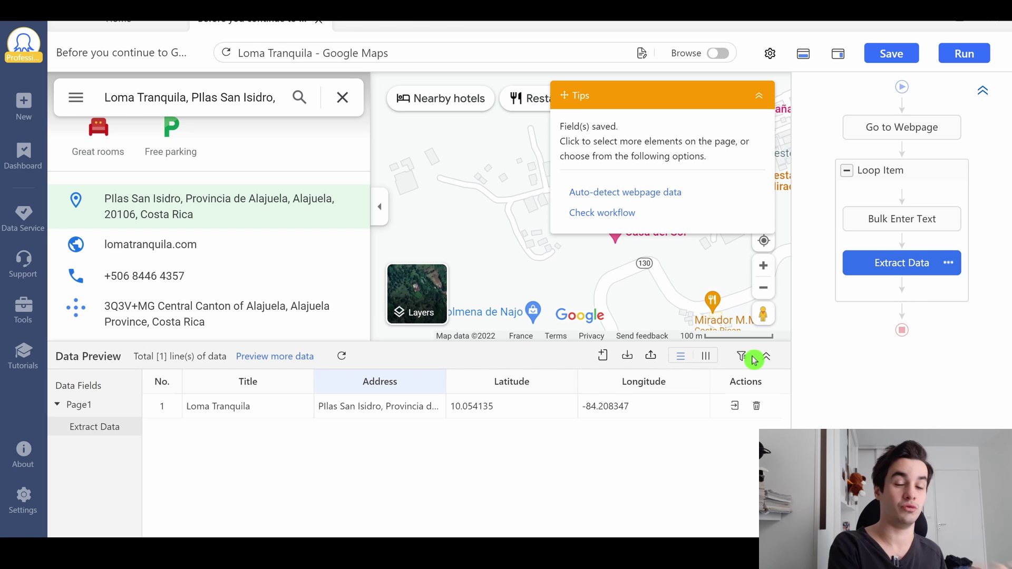
Make Extract Data wait 10s before acting, then run the task locally in Standard Mode
click(906, 270)
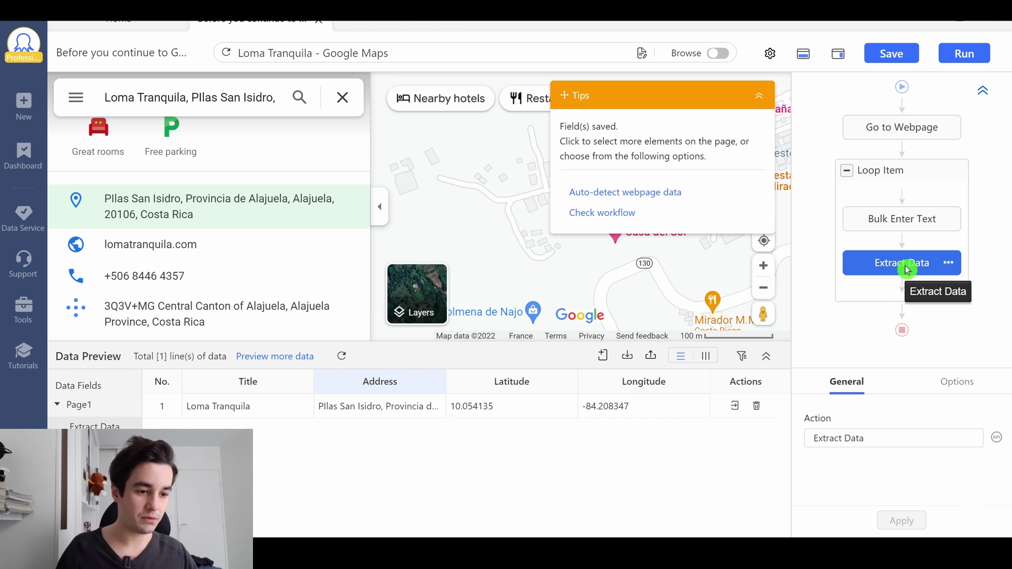
click(960, 387)
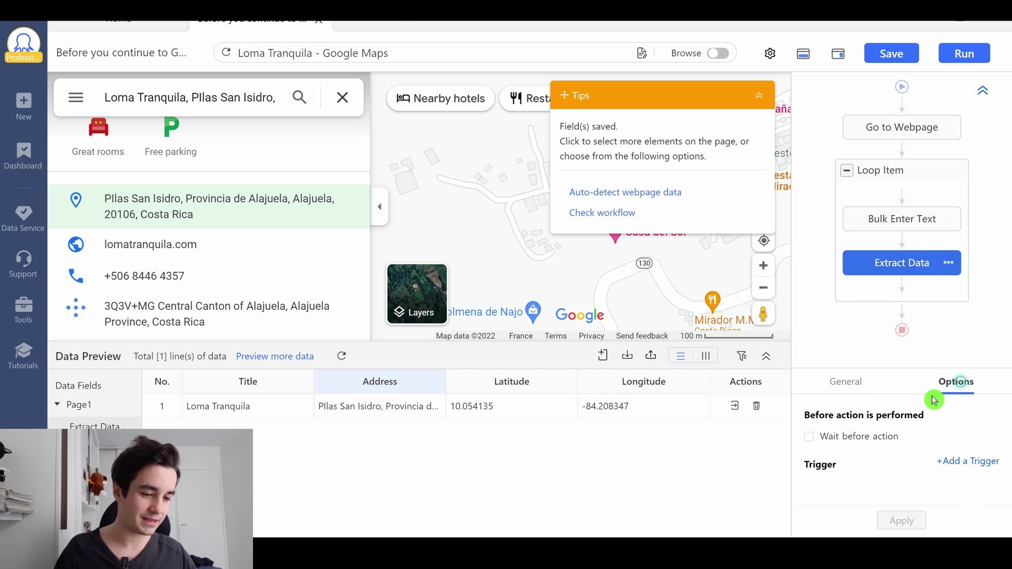
click(865, 442)
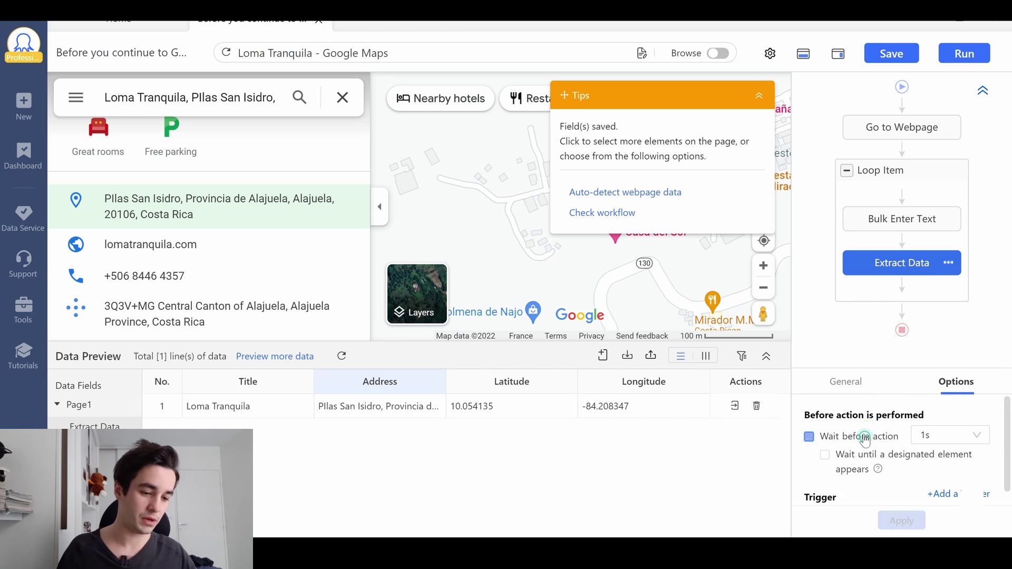
click(997, 422)
scroll(991, 430, down, 5)
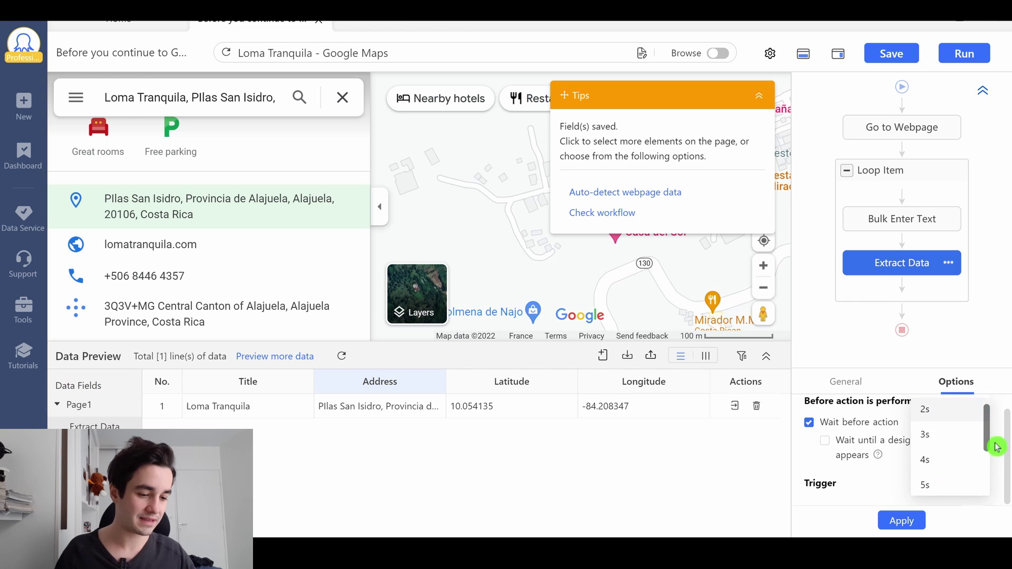
click(932, 412)
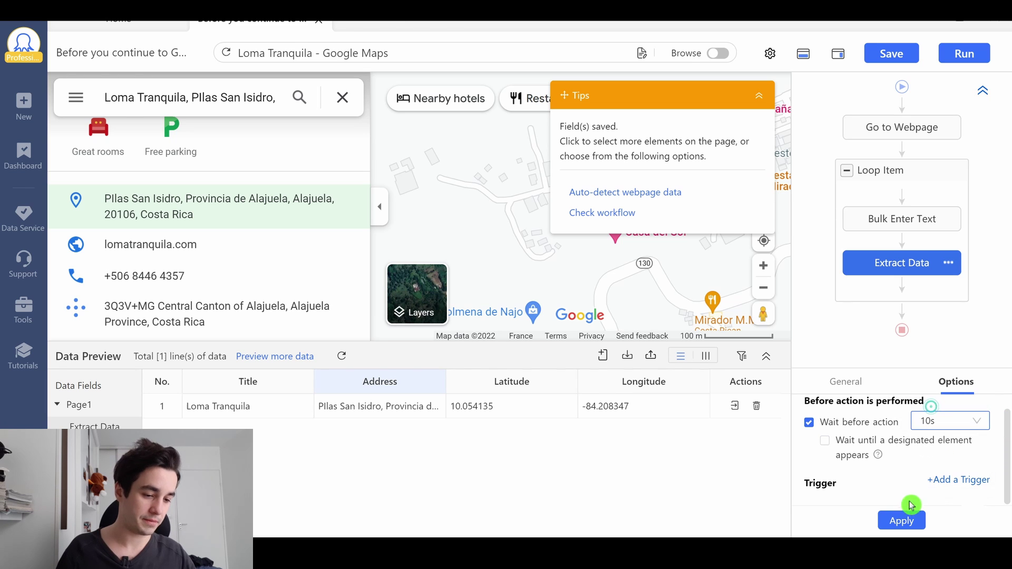
click(901, 521)
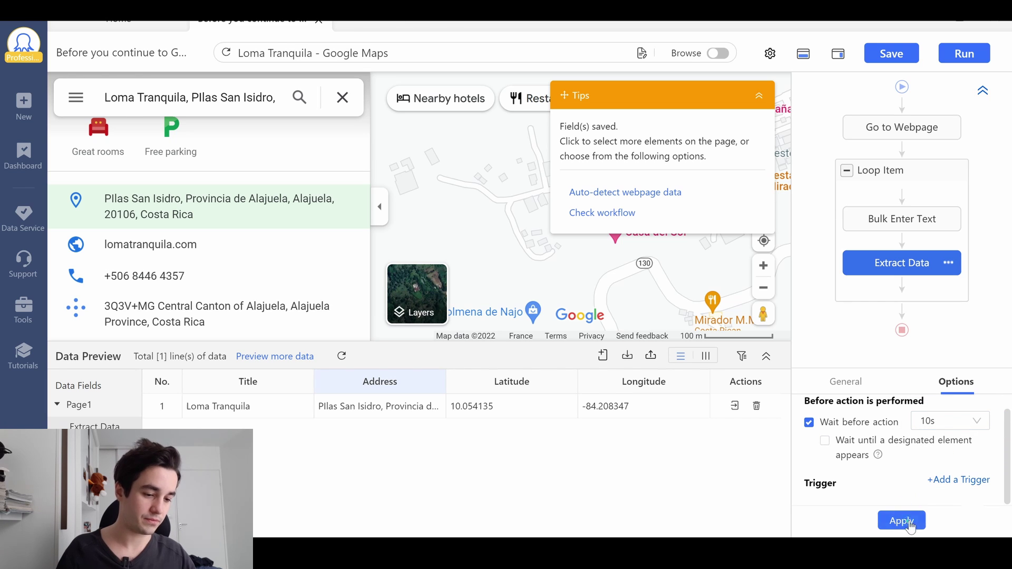
click(964, 54)
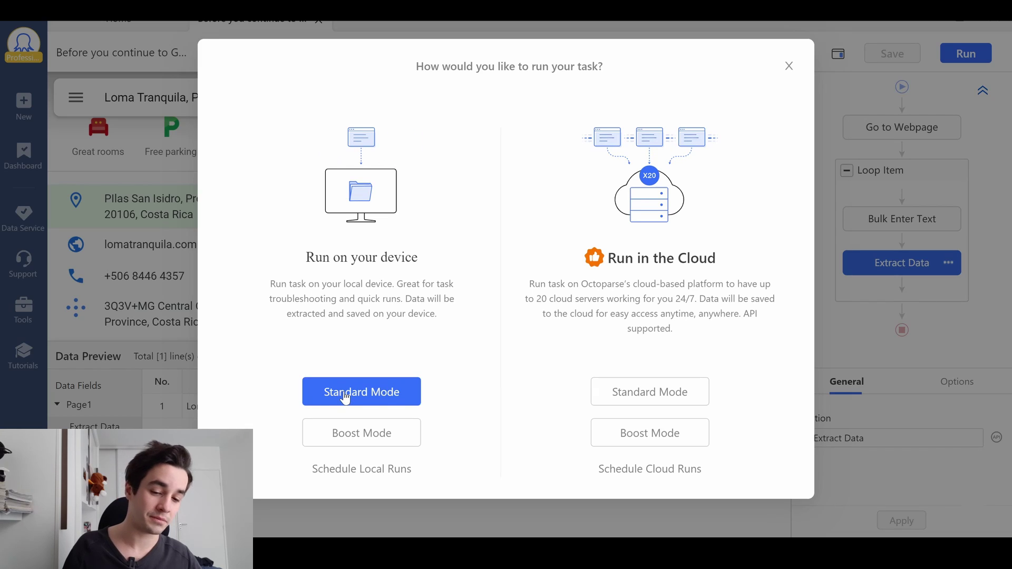
click(350, 387)
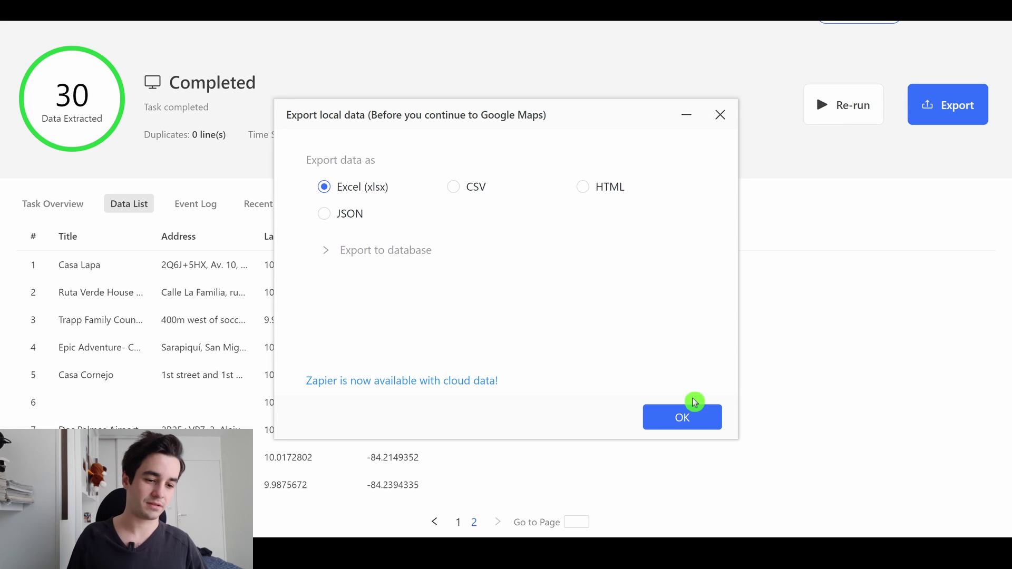
Export the 30 results as Excel and scroll through the GMaps Coordinates.xlsx rows
click(691, 415)
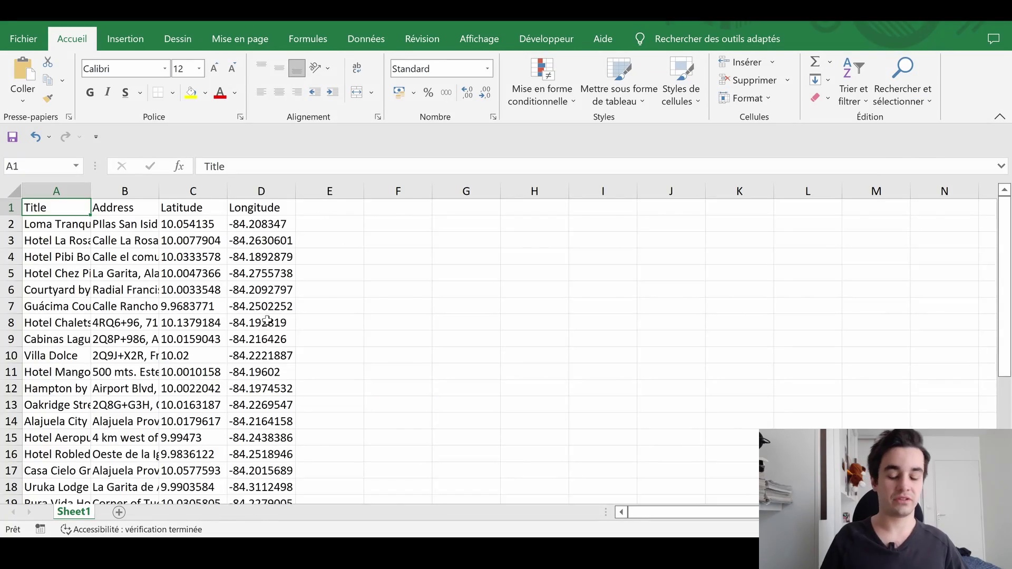
scroll(267, 320, down, 1)
scroll(221, 307, down, 1)
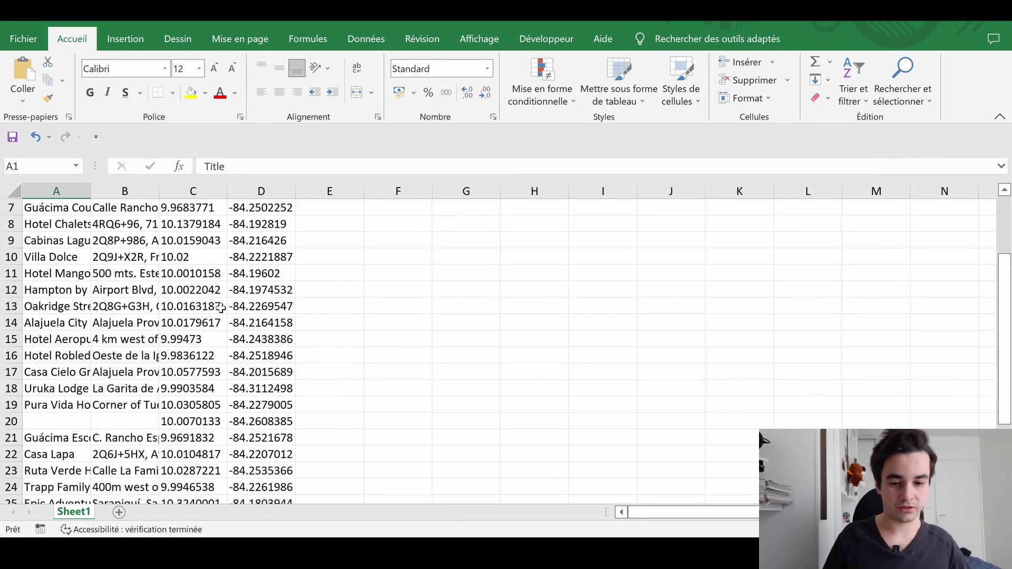
scroll(221, 308, down, 1)
scroll(220, 308, down, 1)
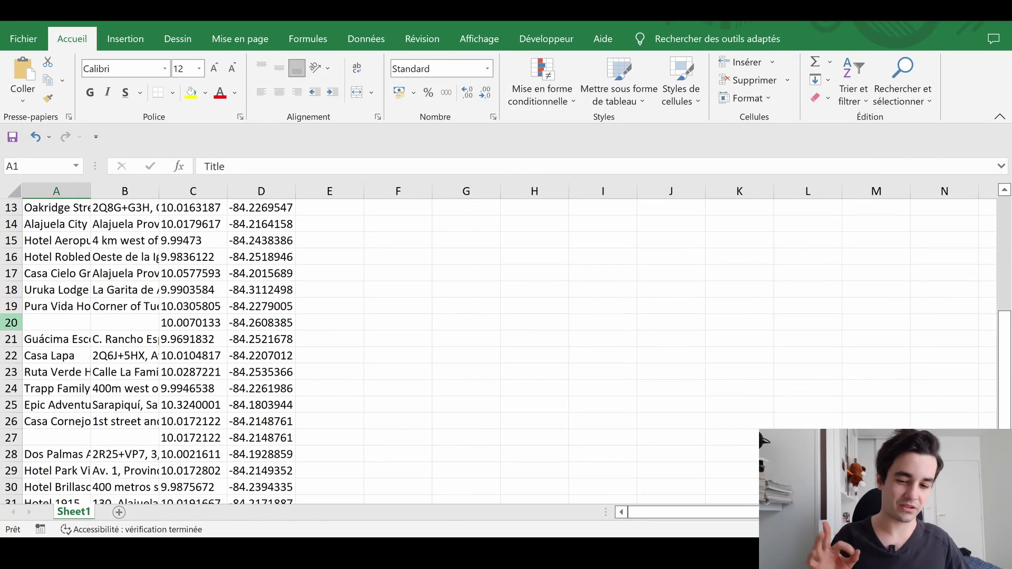
scroll(112, 310, down, 1)
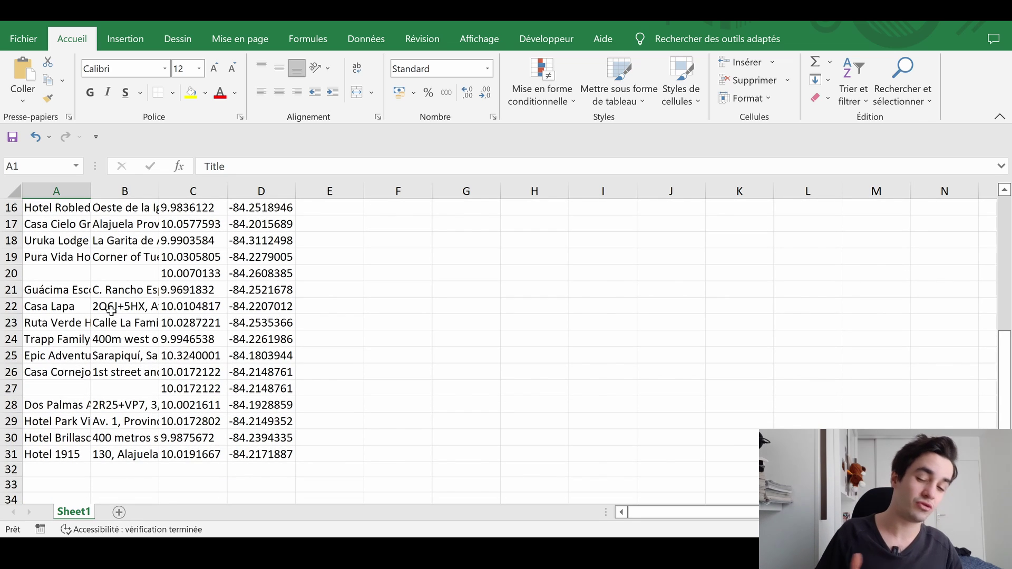
scroll(163, 307, up, 1)
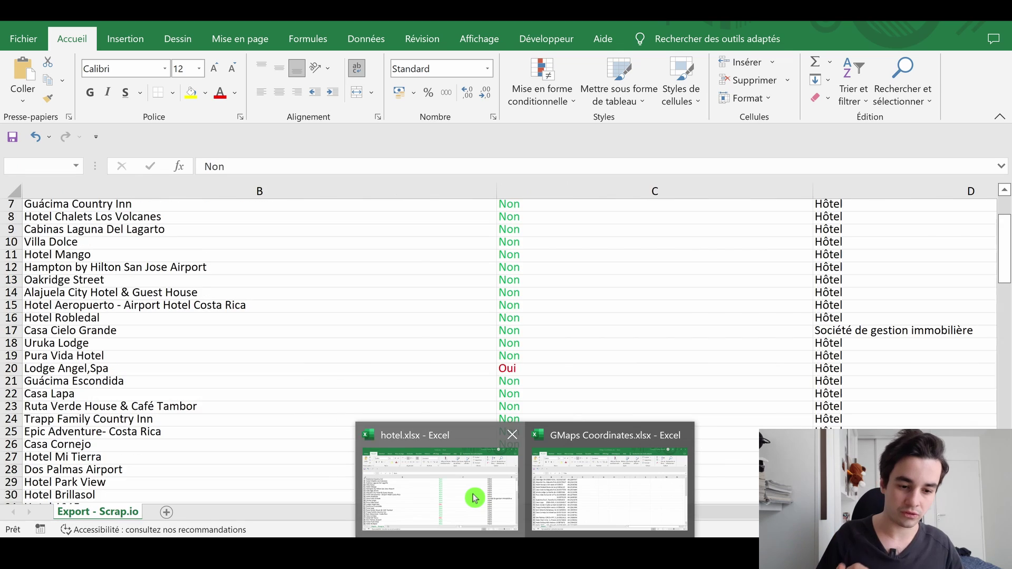
Switch to hotel.xlsx and scroll through the Export - Scrap.io hotel list
click(475, 498)
scroll(556, 318, down, 1)
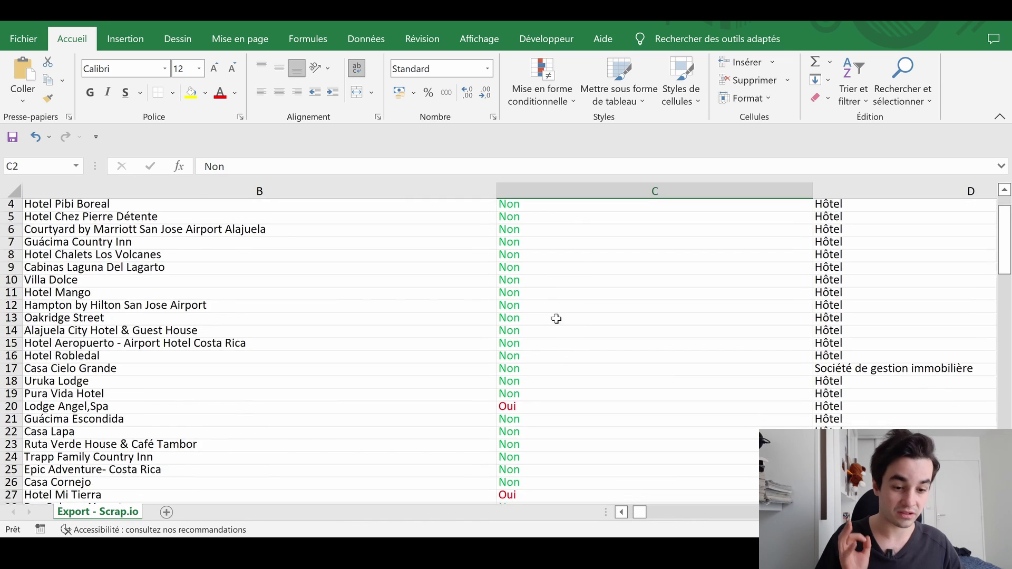
scroll(556, 319, down, 1)
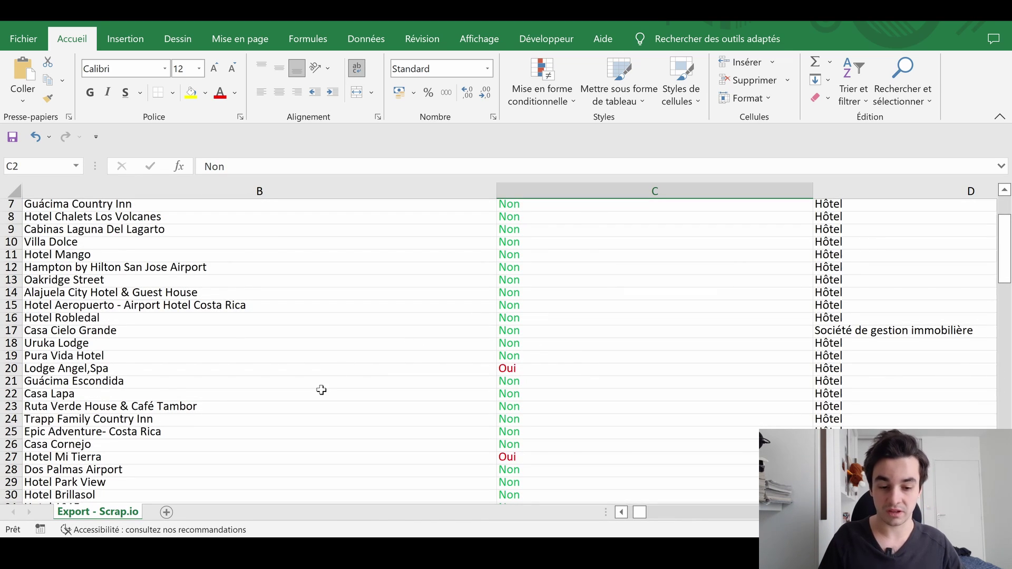
scroll(320, 390, up, 2)
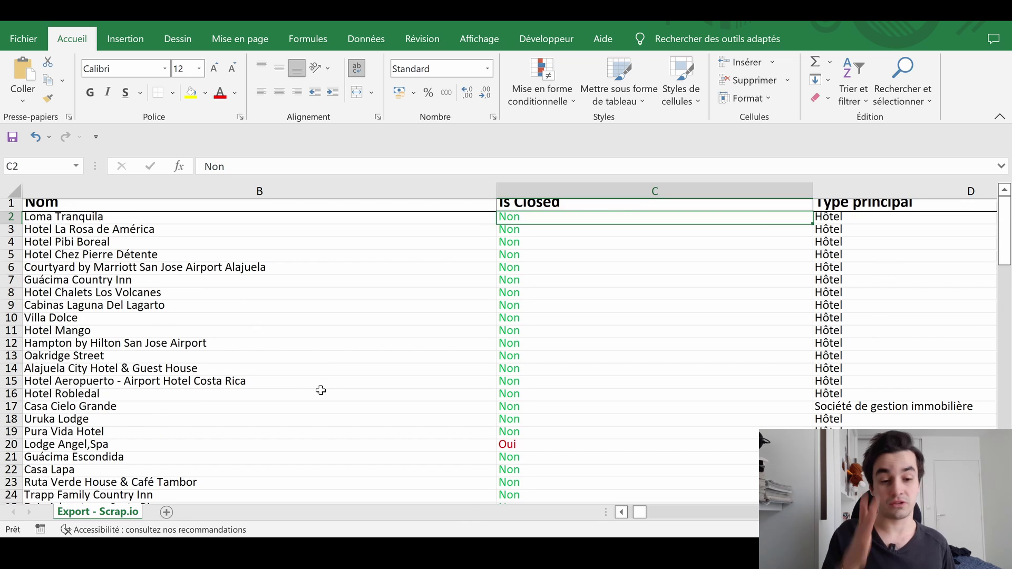